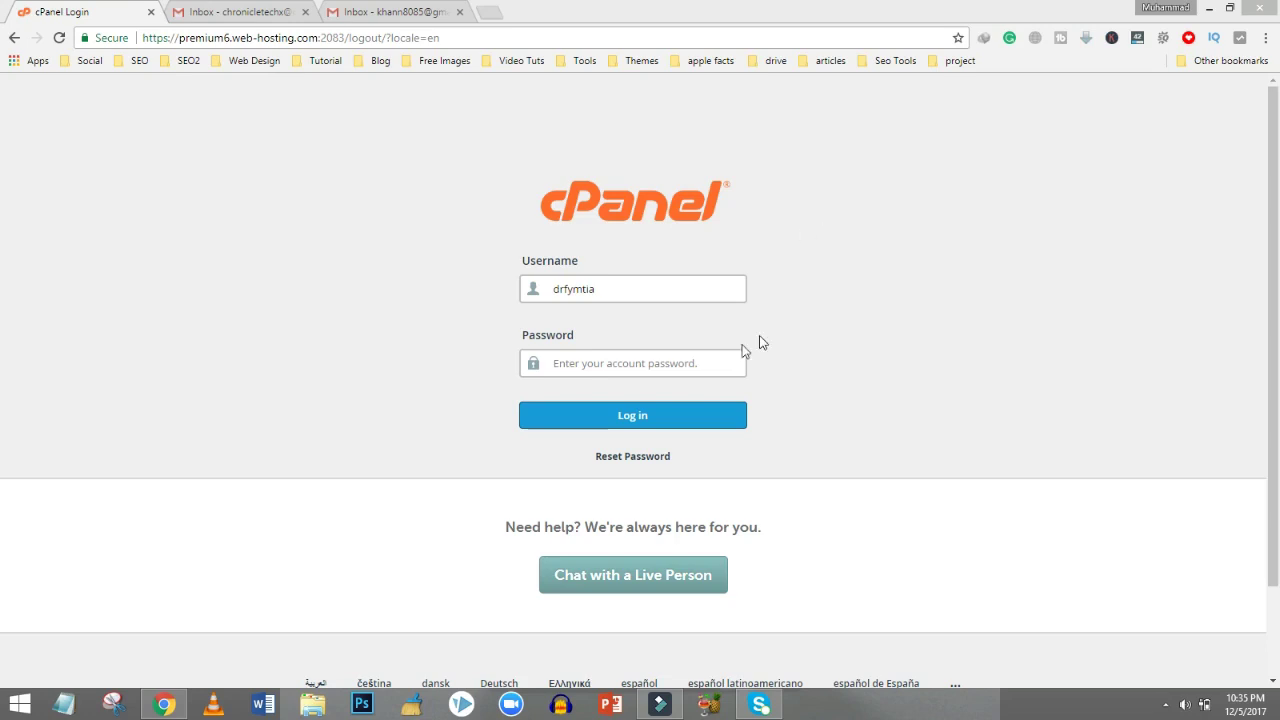
# - Log in to cPanel with the pasted account password and scroll to the Email section
pyautogui.click(638, 366)
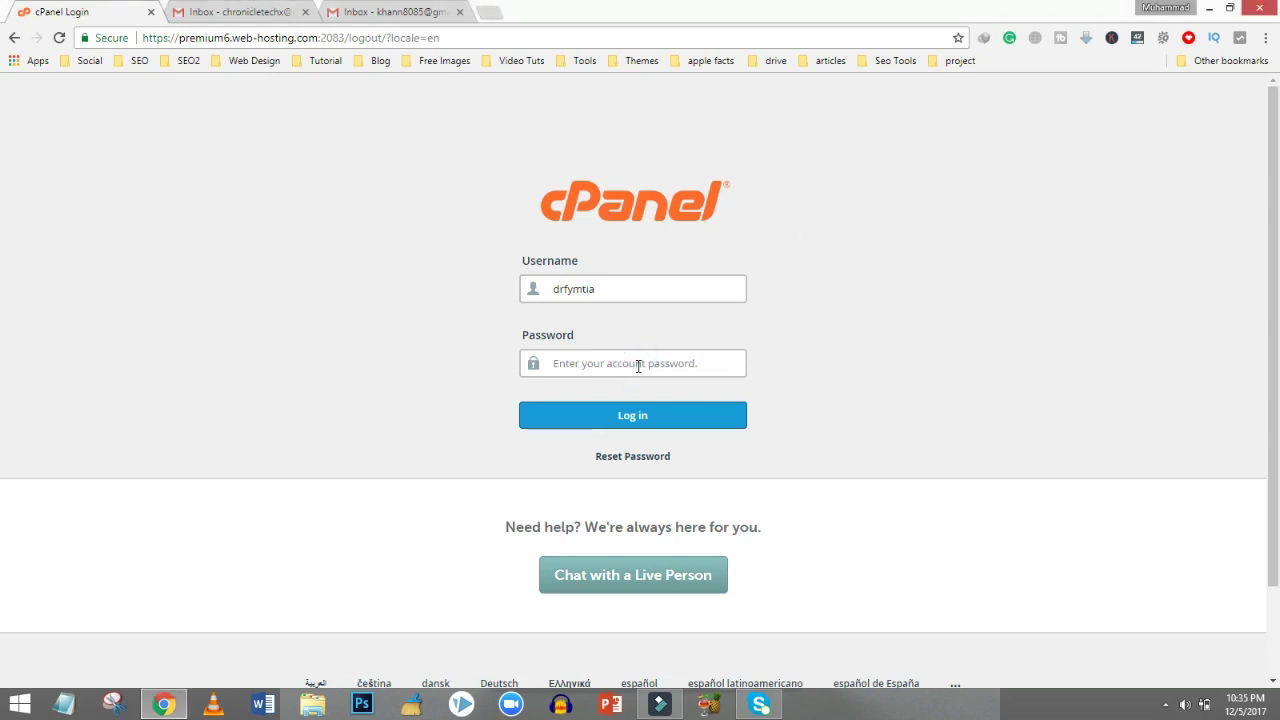
pyautogui.hotkey('ctrl', 'v')
pyautogui.click(645, 414)
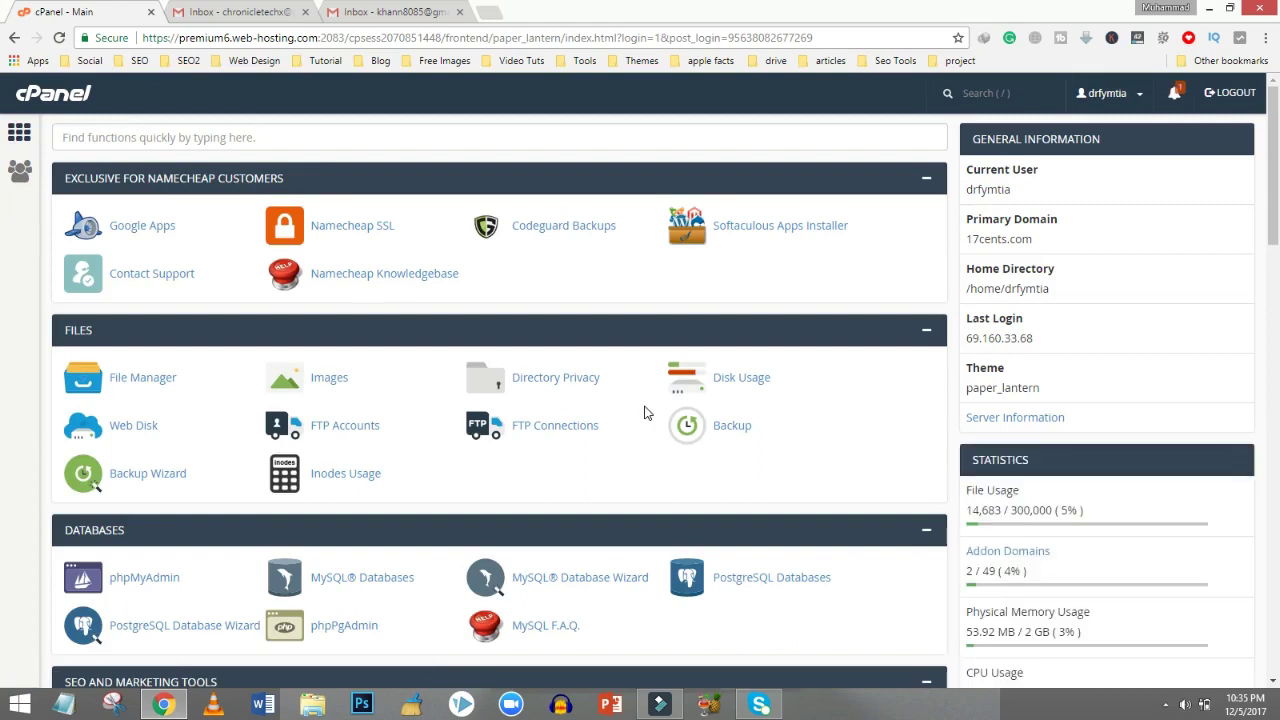
pyautogui.moveTo(1276, 246); pyautogui.dragTo(1278, 150)
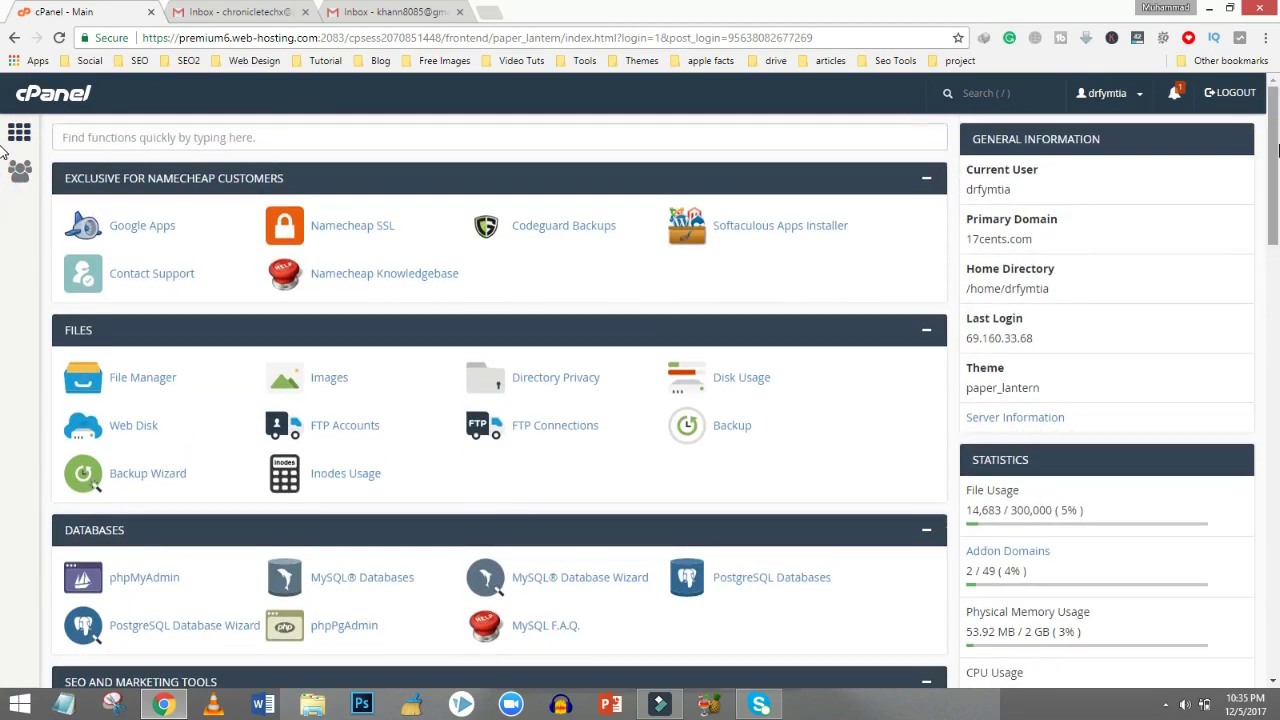
pyautogui.moveTo(1278, 148); pyautogui.dragTo(1277, 335)
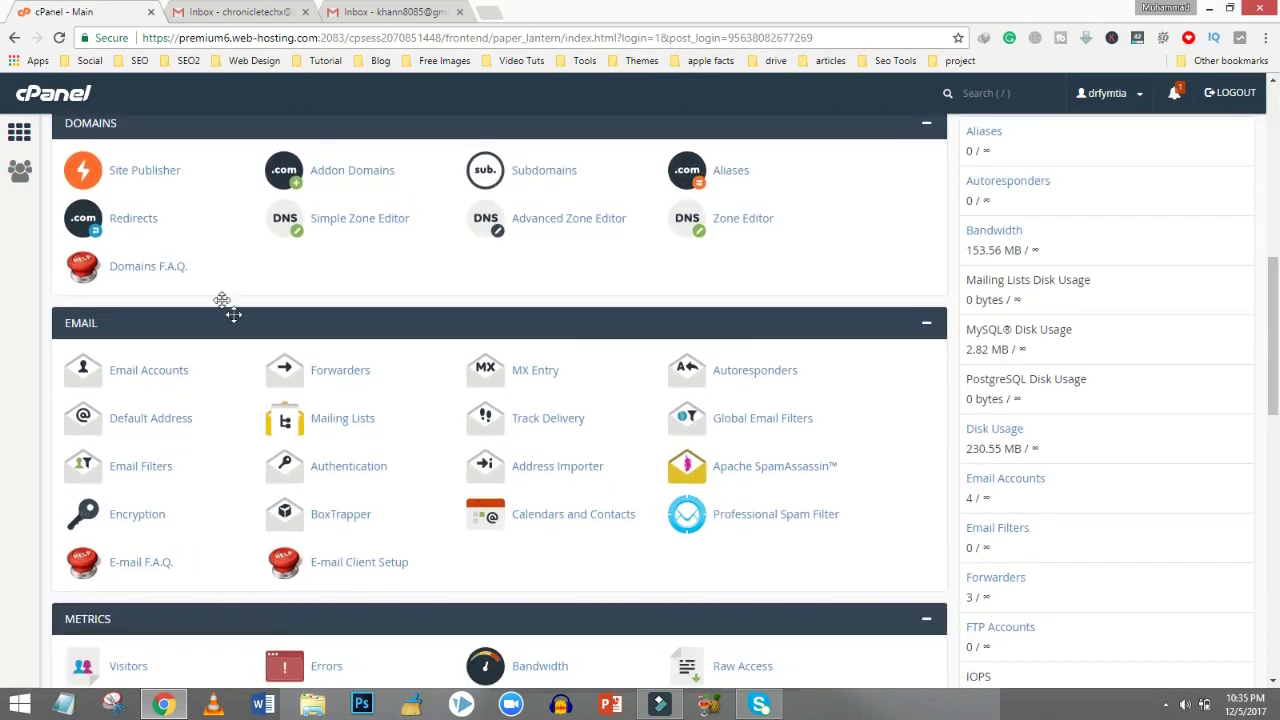
# - In Email Accounts, start a new mailbox named hello on the chronicletechs.com domain
pyautogui.click(132, 378)
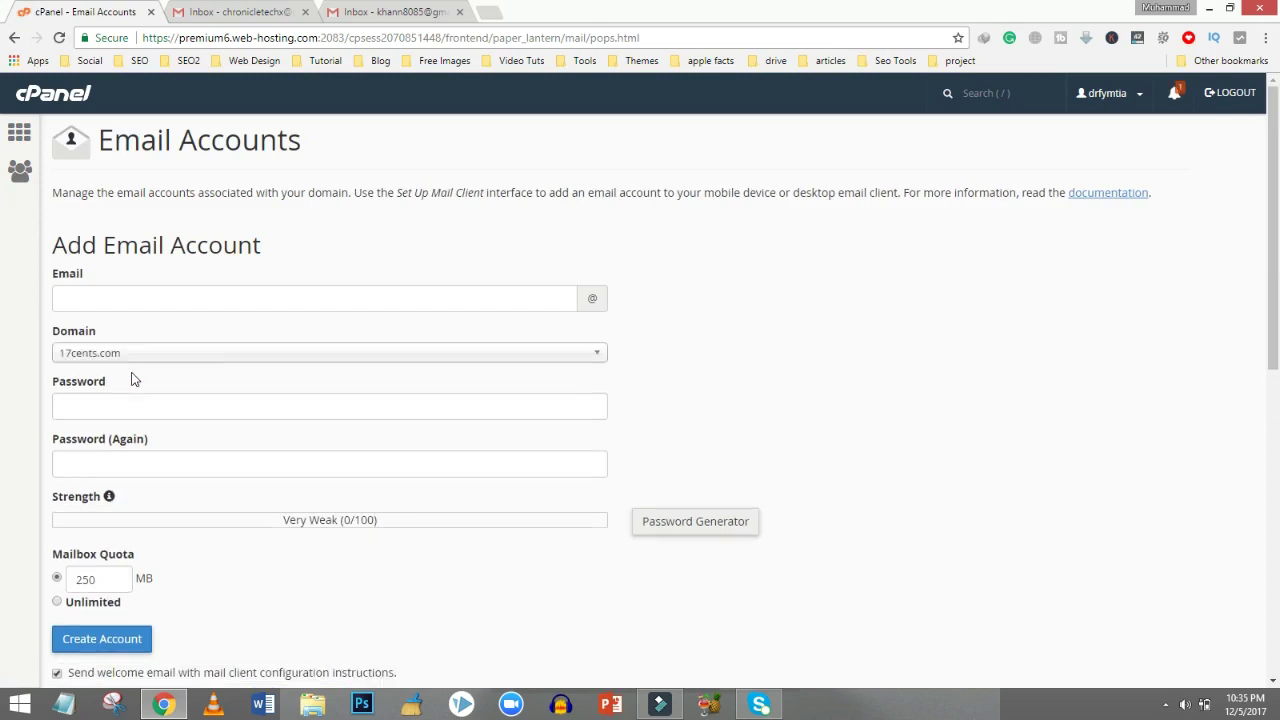
pyautogui.click(216, 305)
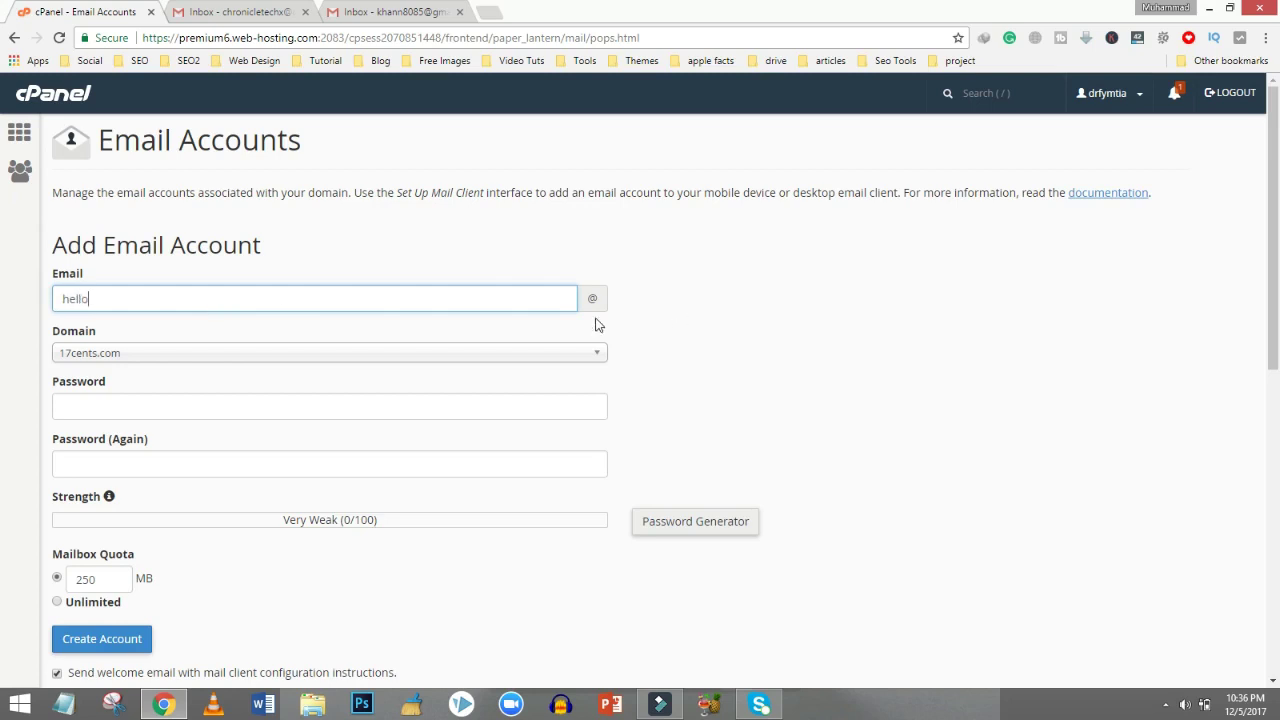
pyautogui.click(151, 356)
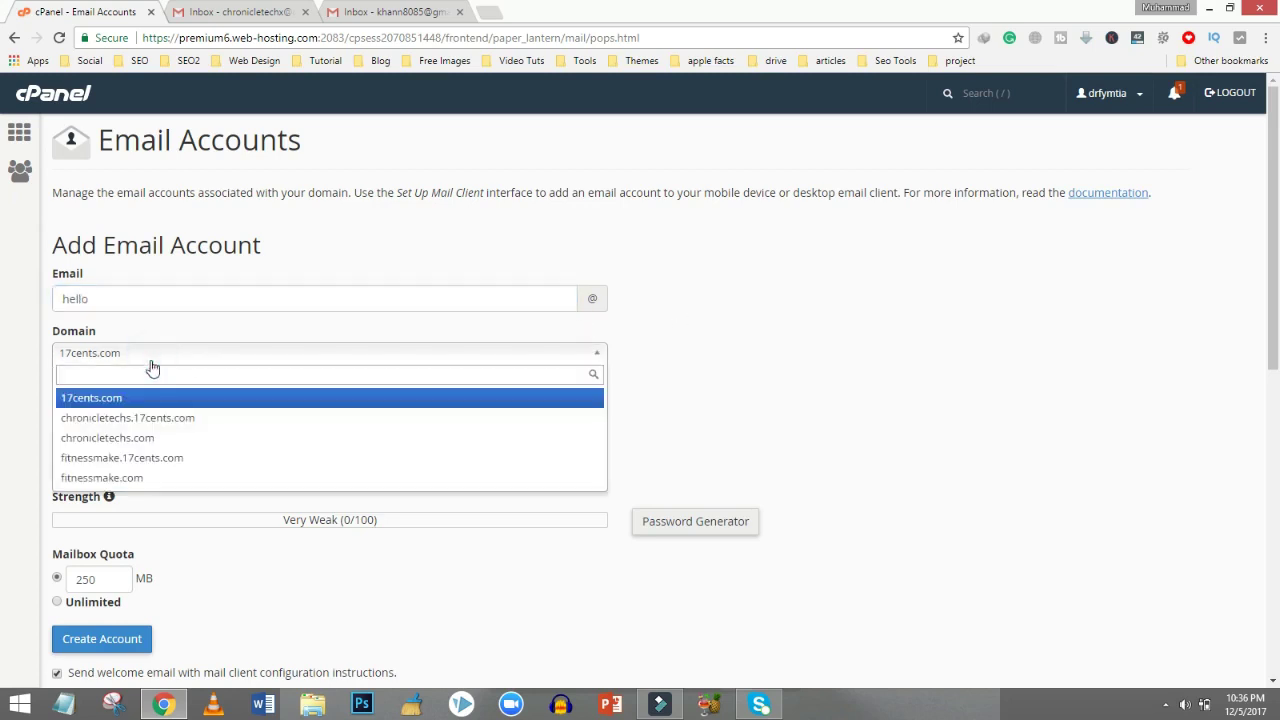
pyautogui.click(128, 450)
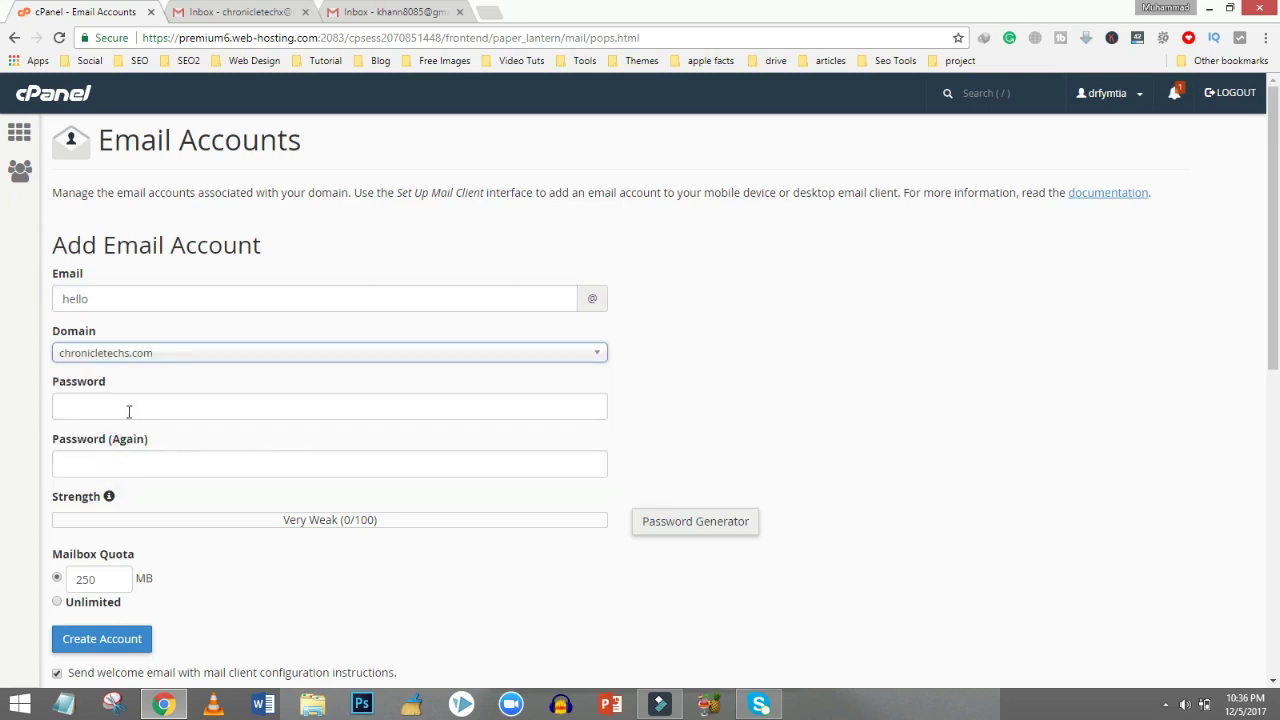
# - Enter the account password twice and set the mailbox quota to Unlimited
pyautogui.click(125, 411)
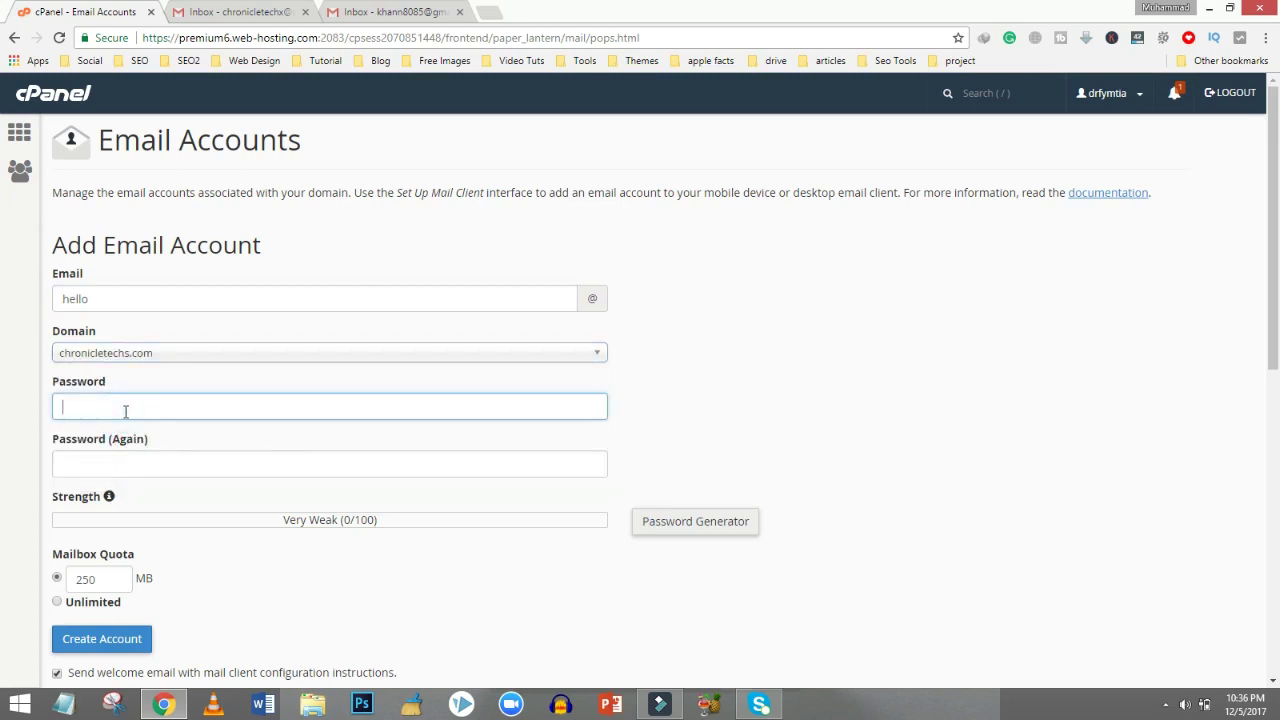
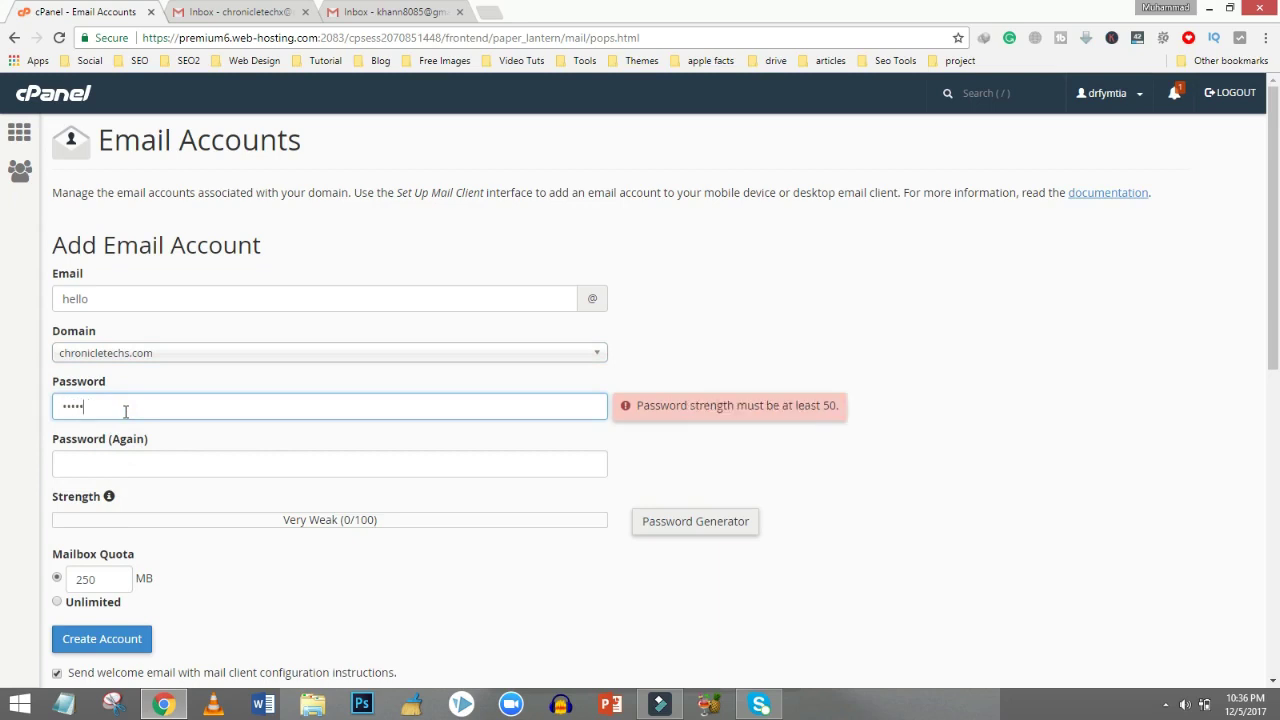
pyautogui.click(163, 461)
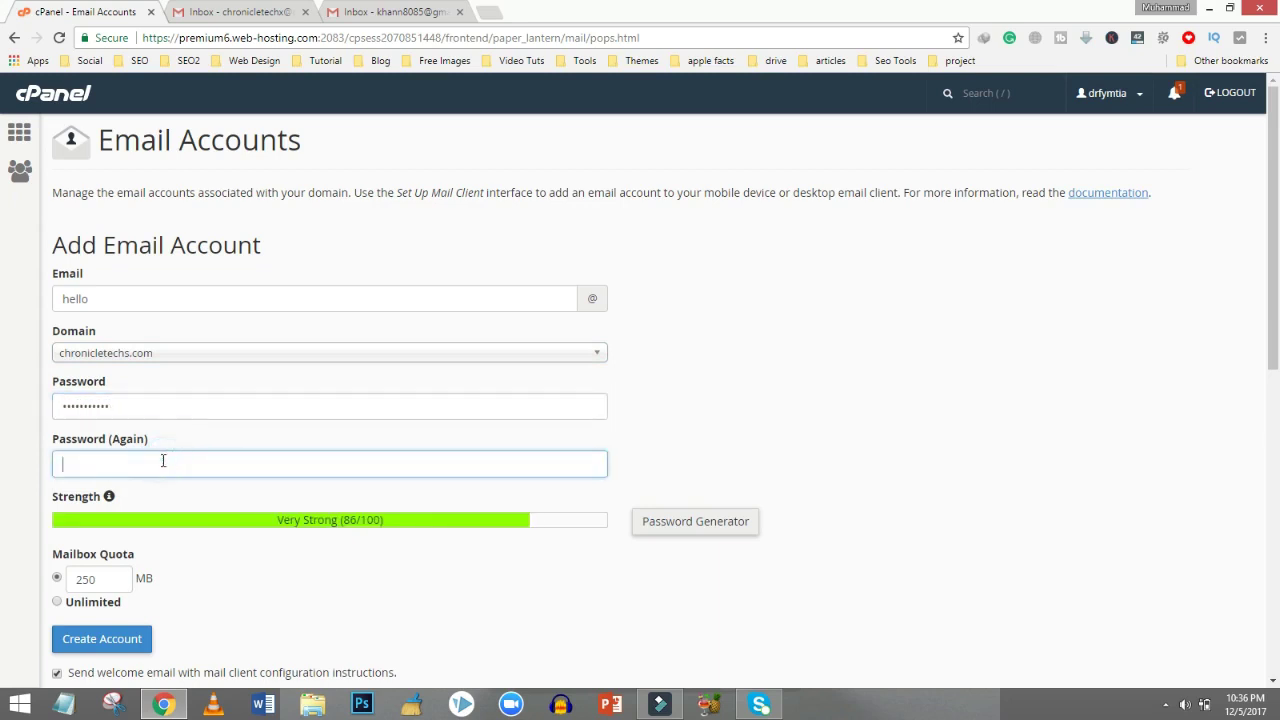
pyautogui.write('a')
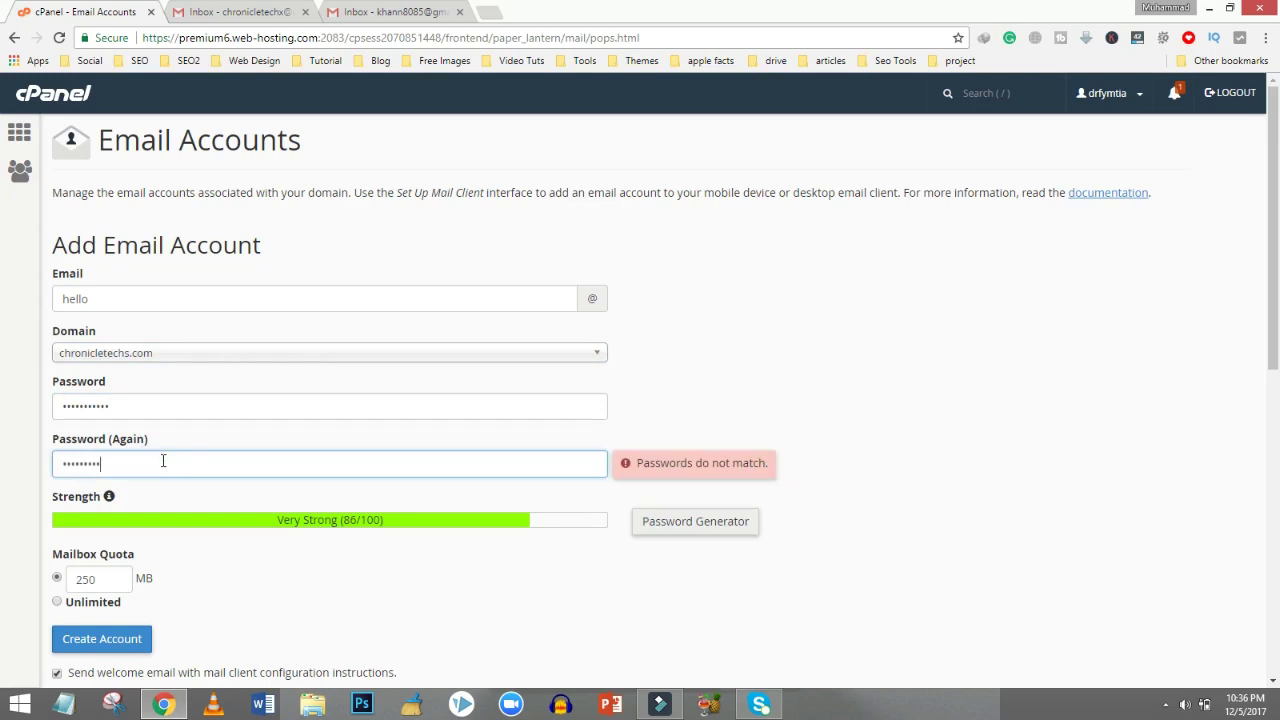
pyautogui.write('a')
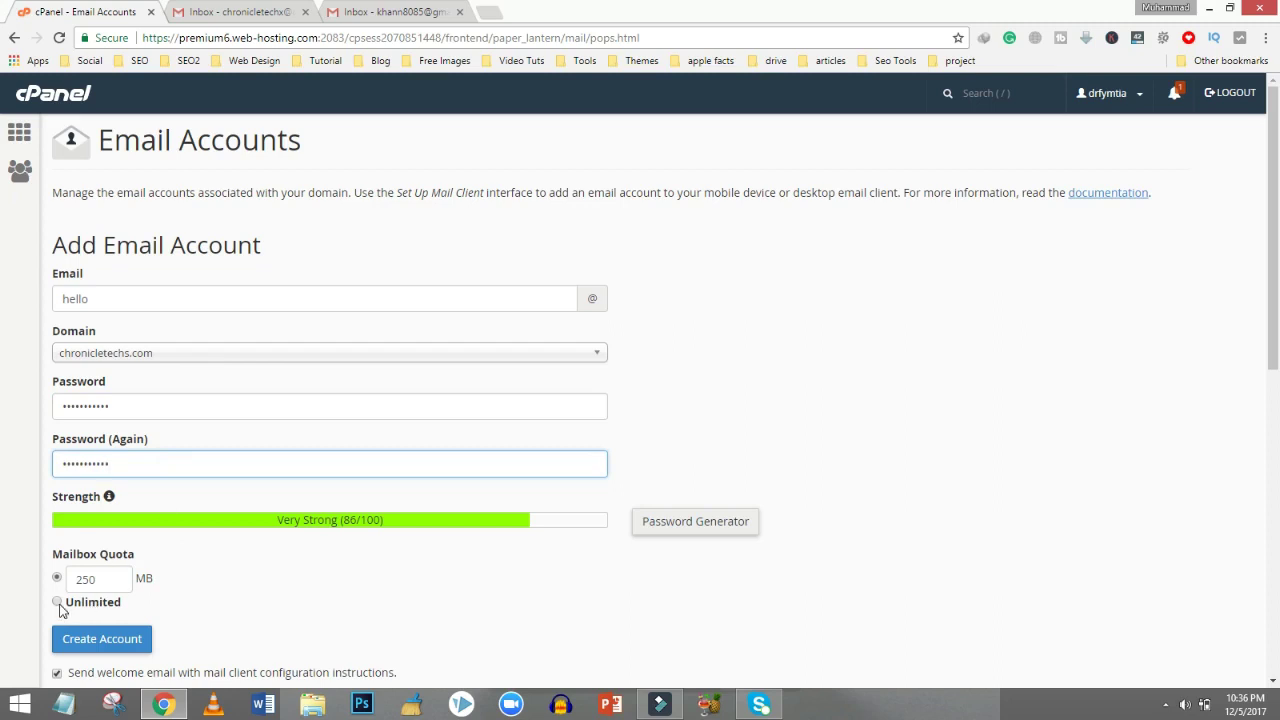
pyautogui.click(57, 603)
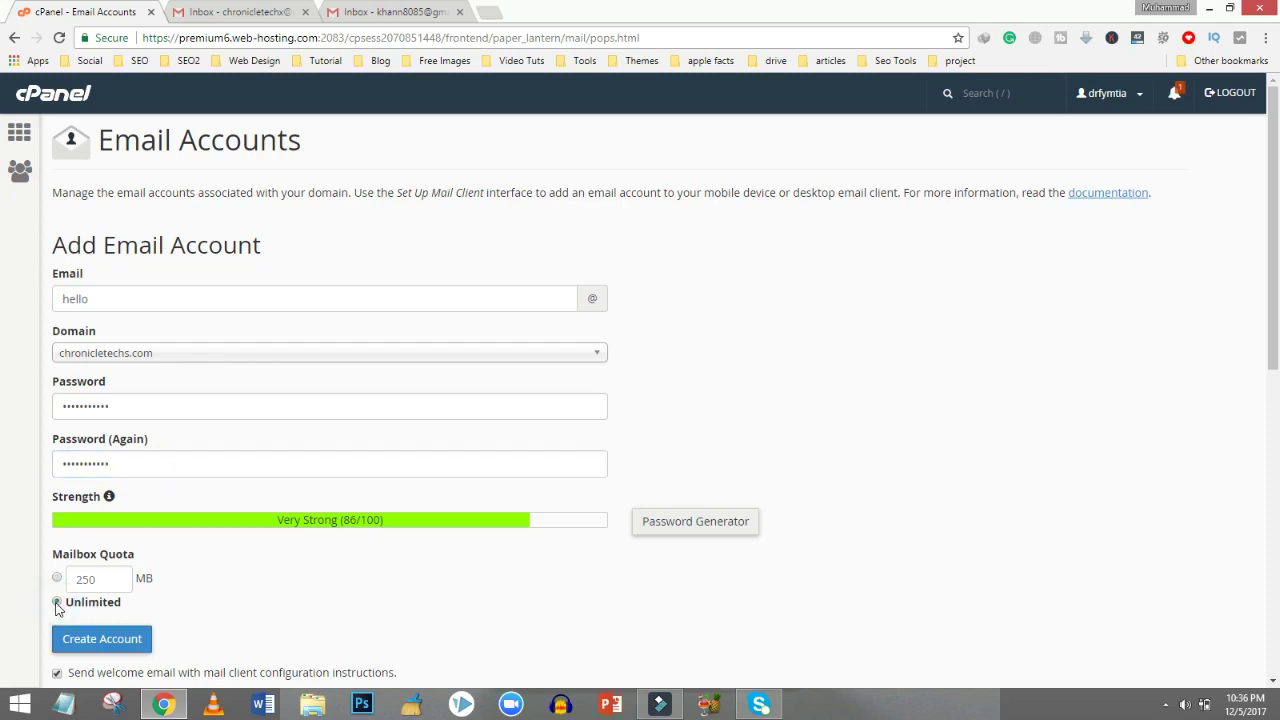
pyautogui.moveTo(1275, 338); pyautogui.dragTo(1276, 433)
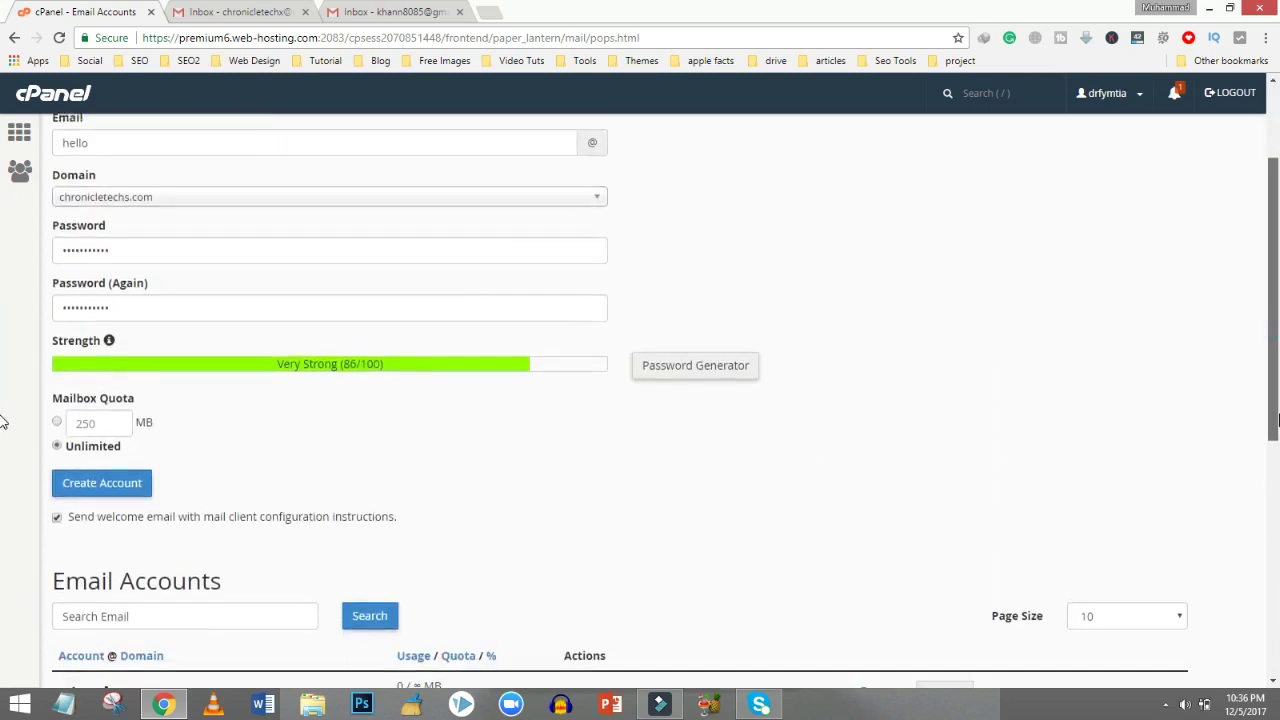
# - Create the hello mailbox and find it in the Email Accounts list showing 0 / ∞ MB
pyautogui.click(109, 468)
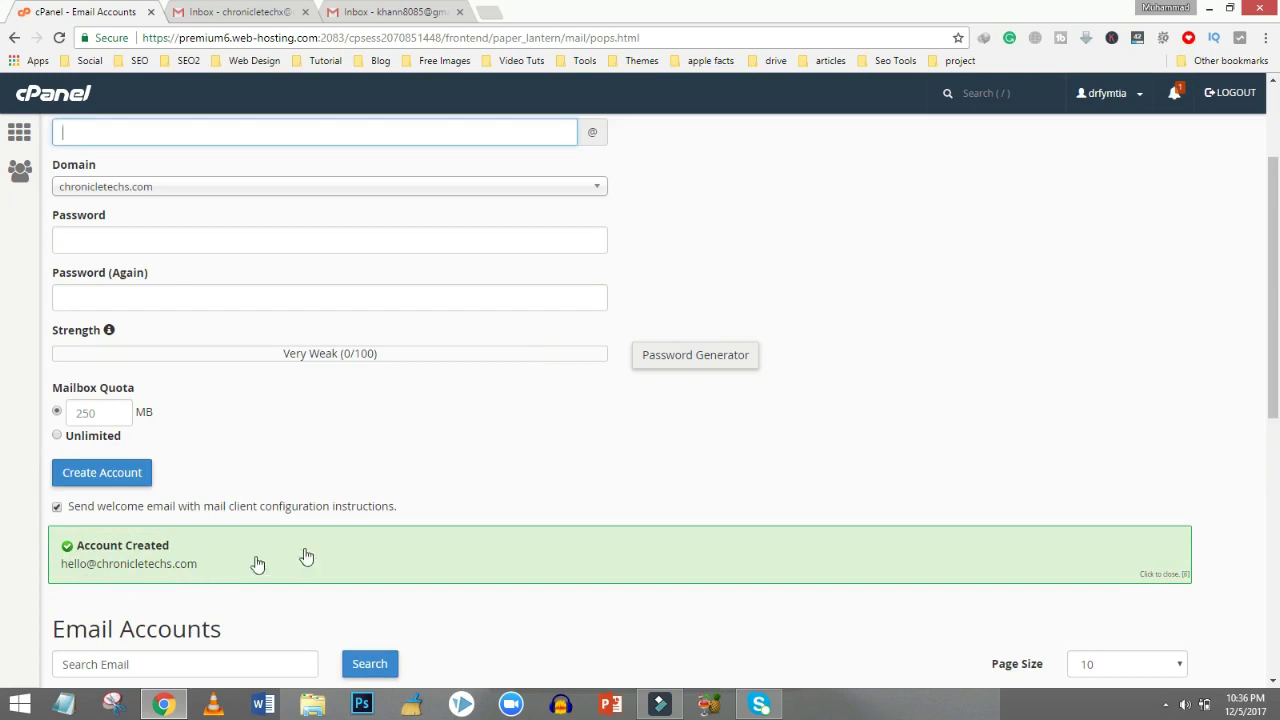
pyautogui.scroll(1, 2, 352)
pyautogui.scroll(2, 2, 352)
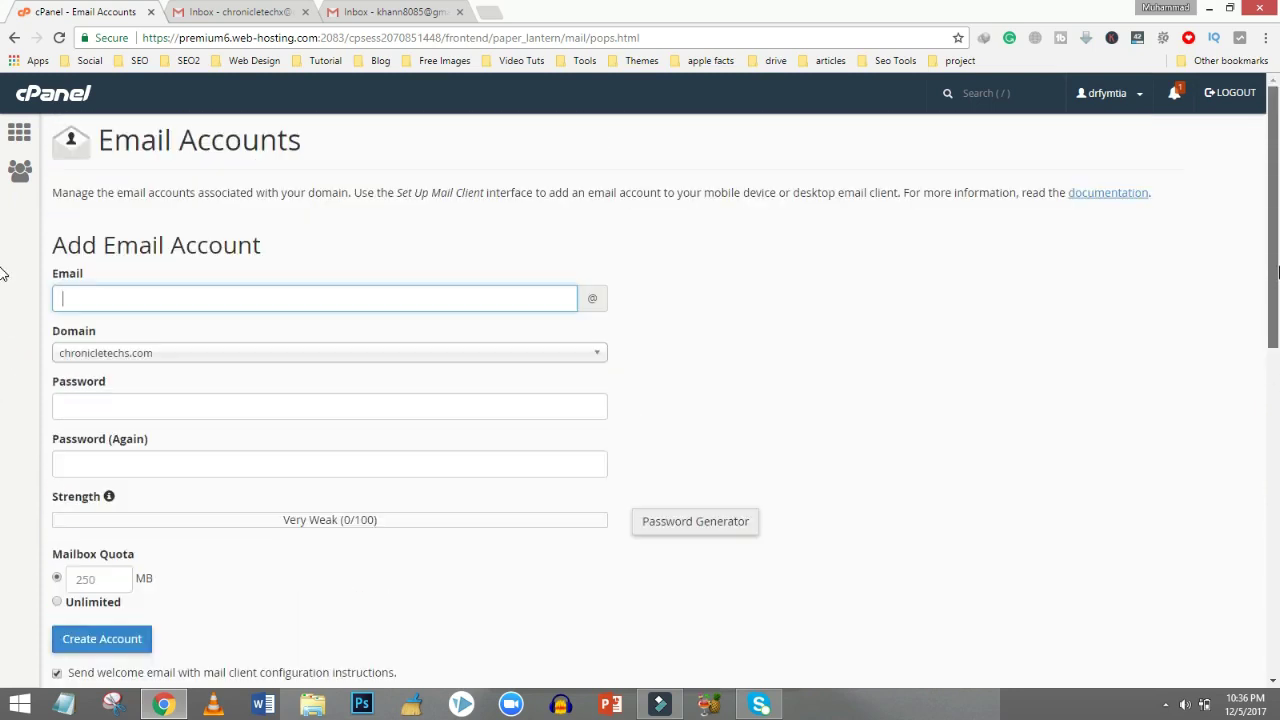
pyautogui.moveTo(1276, 219); pyautogui.dragTo(1228, 596)
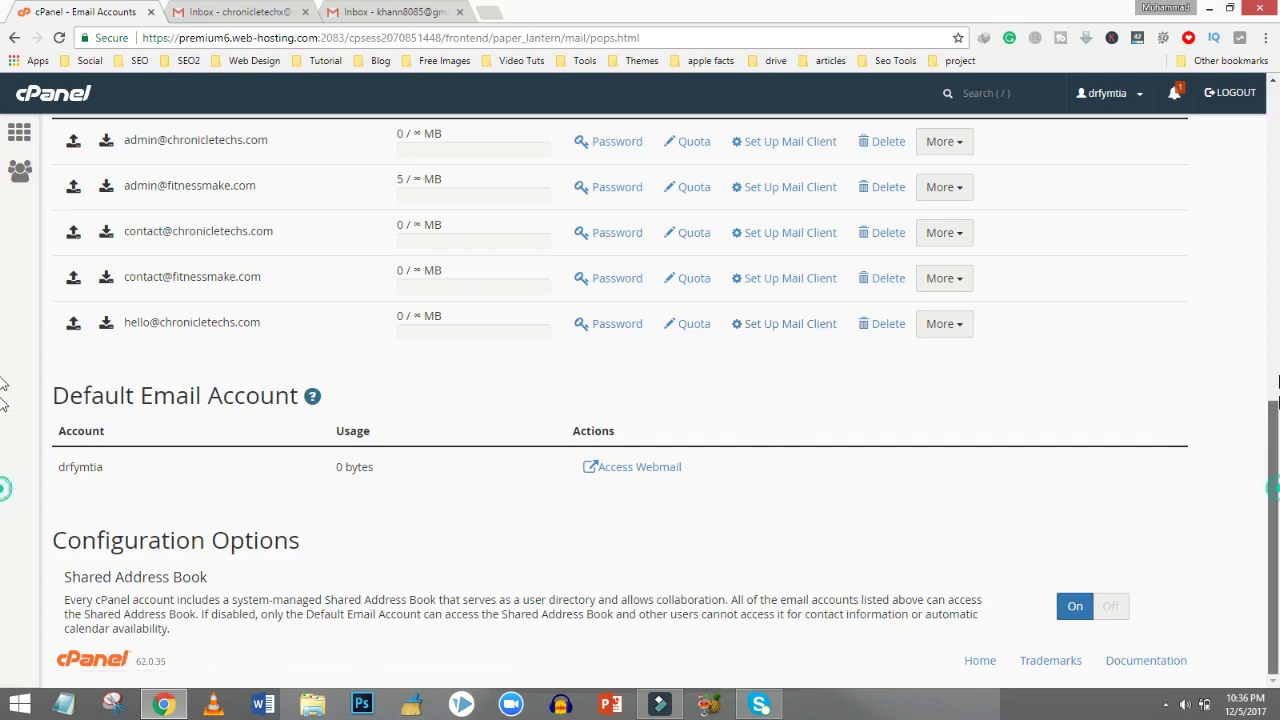
pyautogui.moveTo(1272, 420); pyautogui.dragTo(1277, 95)
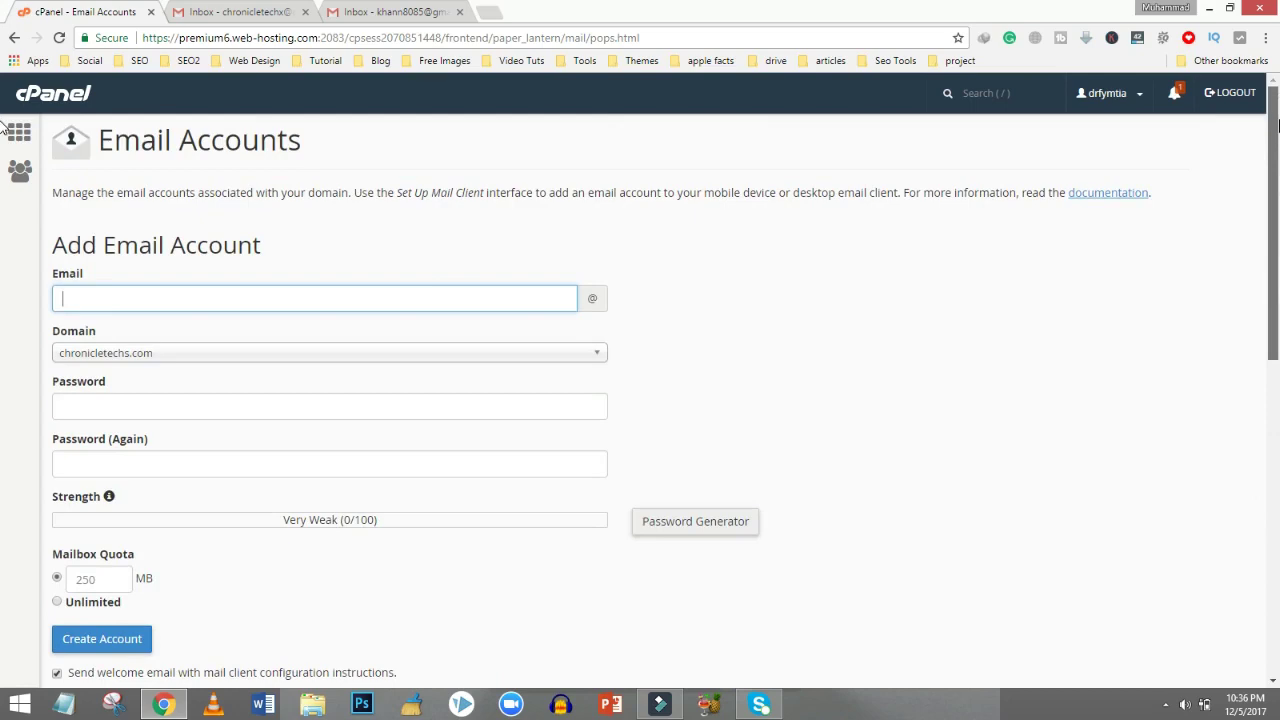
pyautogui.moveTo(1277, 178); pyautogui.dragTo(1251, 480)
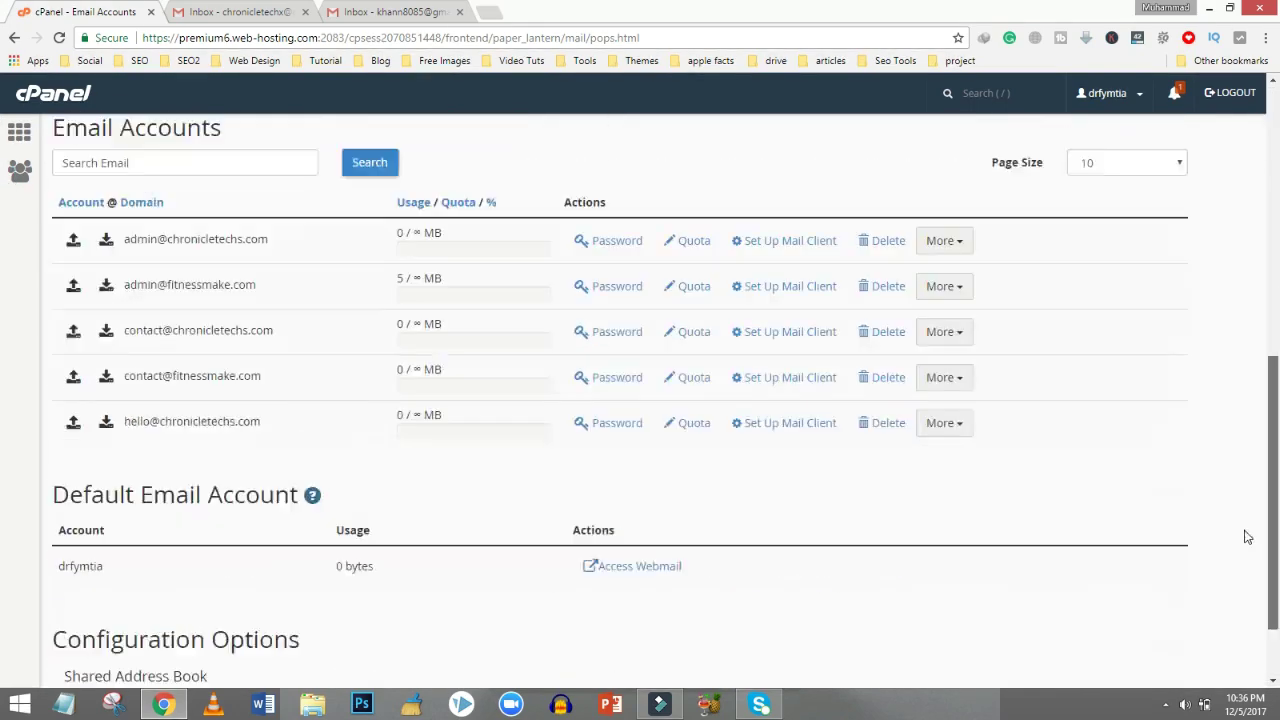
pyautogui.scroll(-1, 1250, 500)
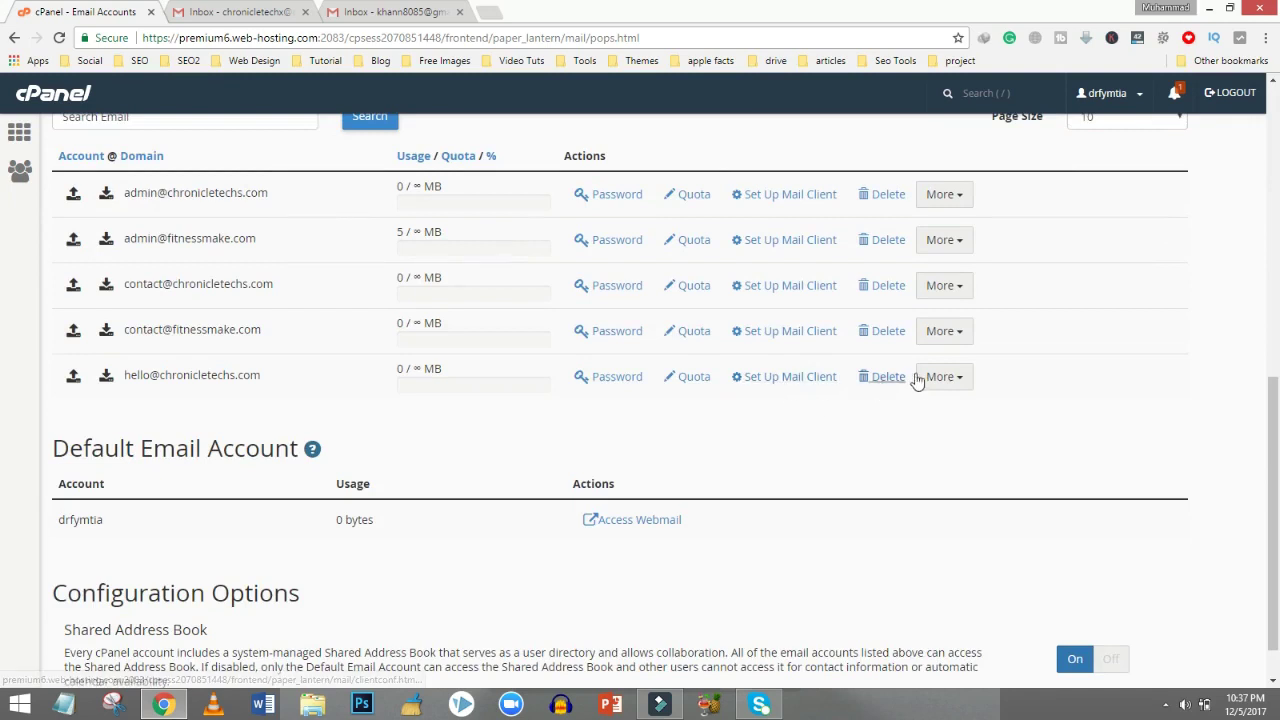
# - Open the hello mailbox's webmail in a new browser tab and switch to that tab
pyautogui.click(926, 379)
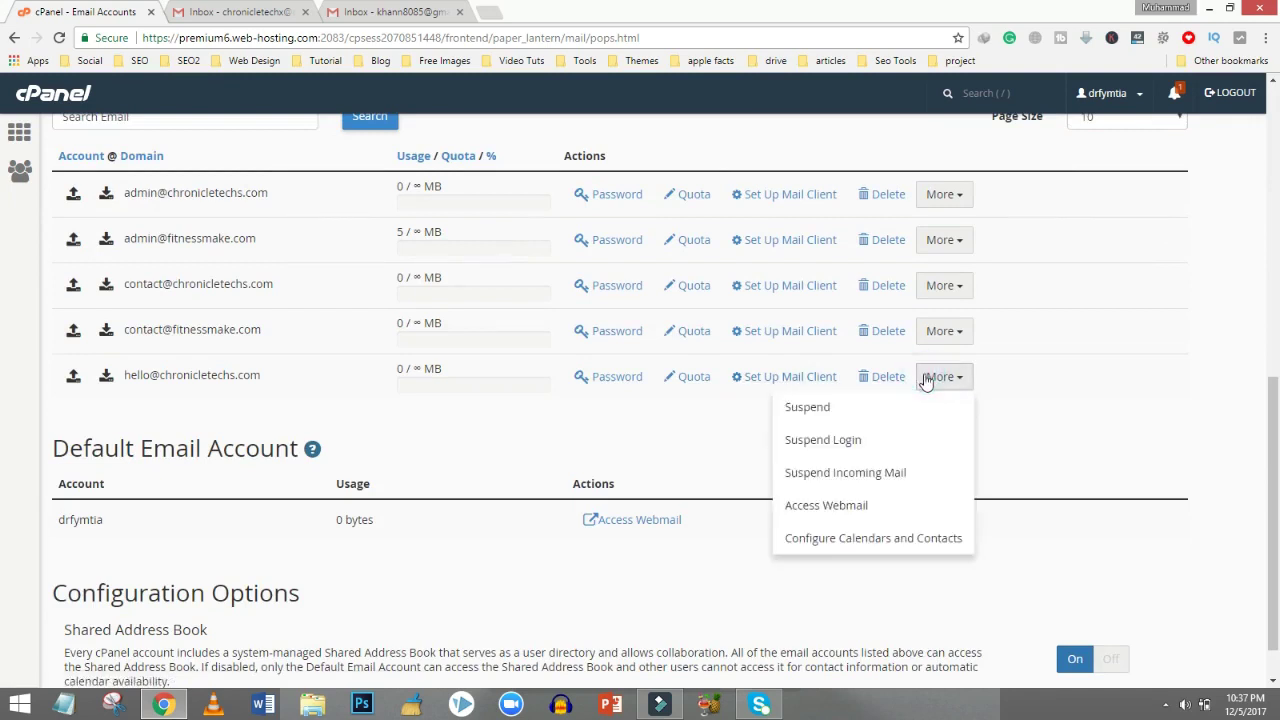
pyautogui.rightClick(845, 508)
pyautogui.click(872, 513)
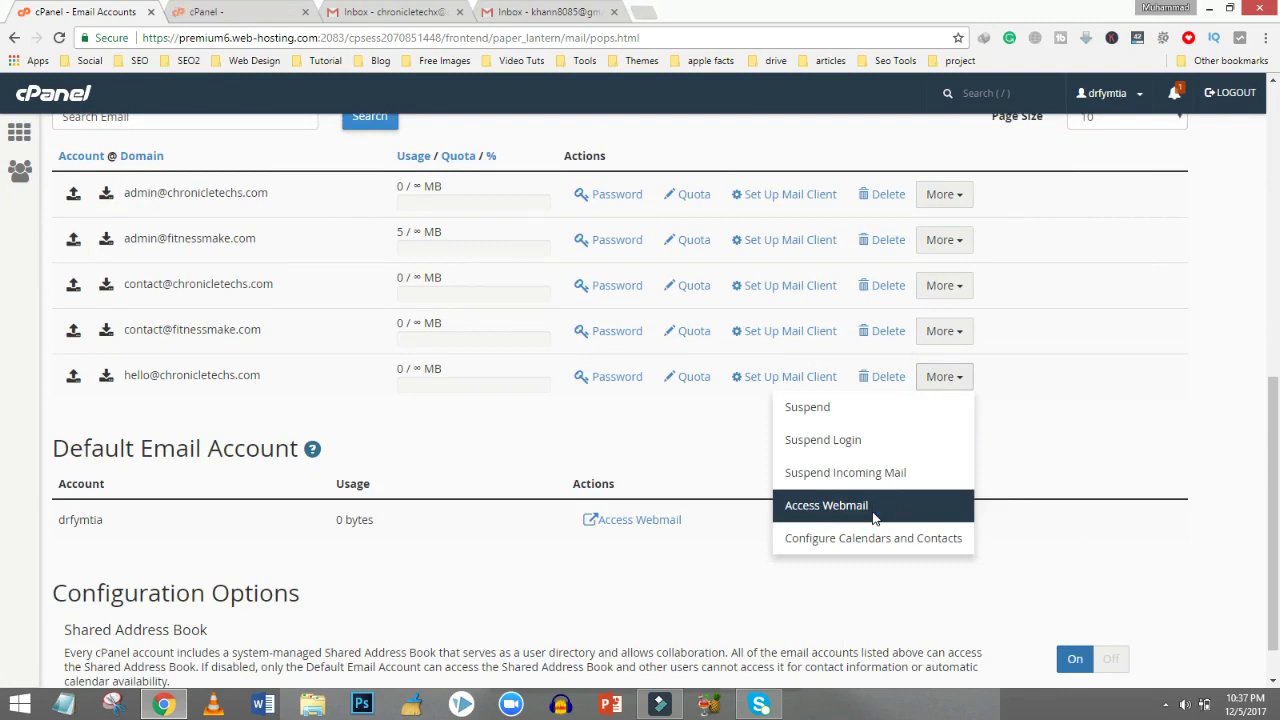
pyautogui.click(205, 12)
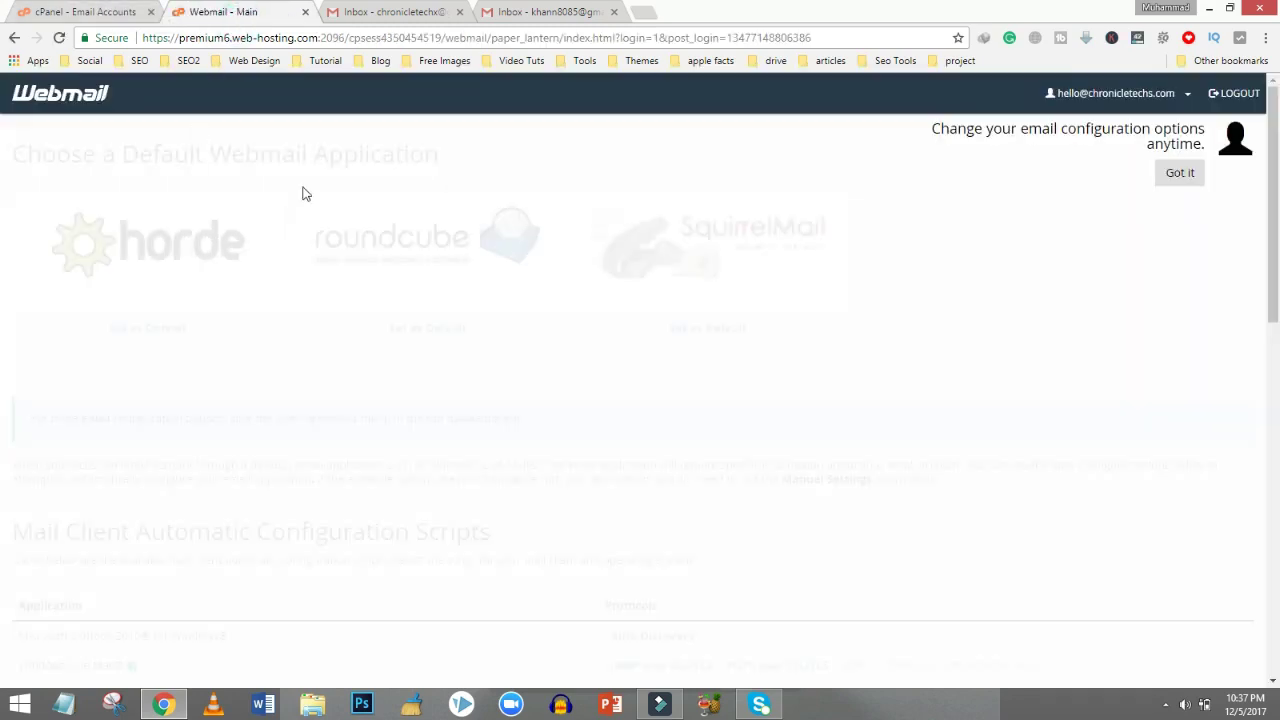
# - Dismiss the webmail tip and return to the cPanel main dashboard
pyautogui.click(1177, 178)
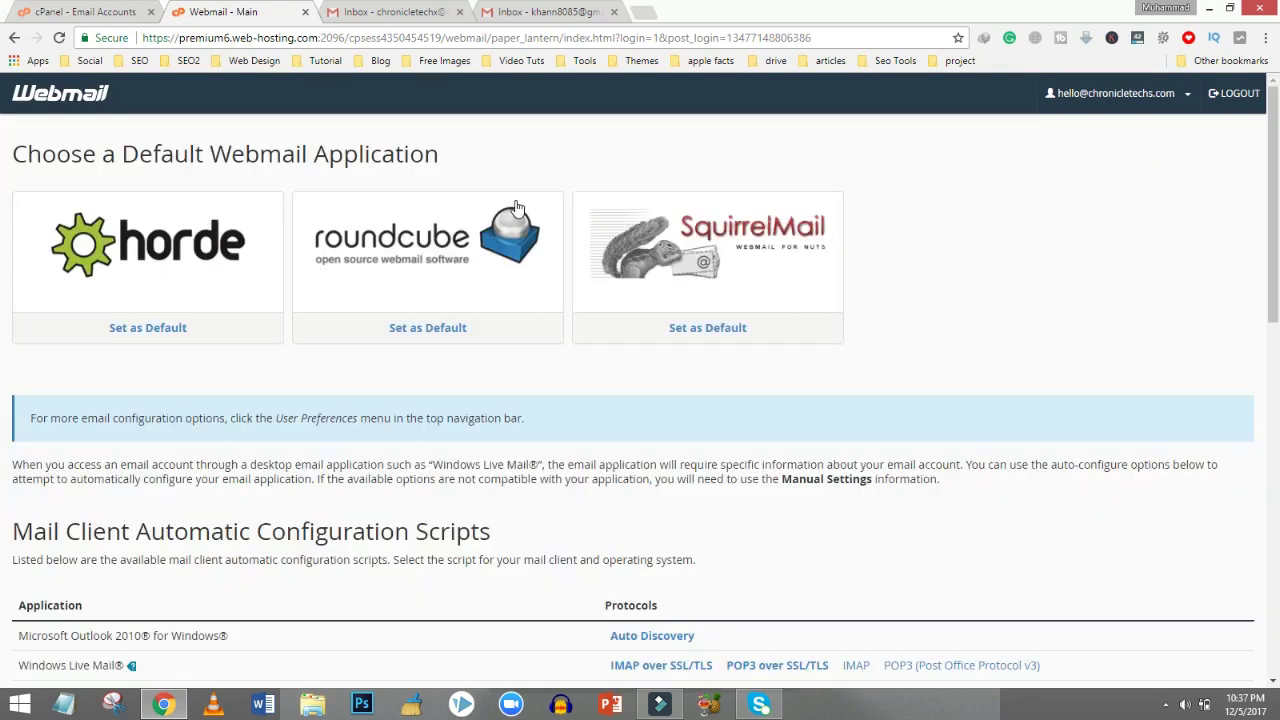
pyautogui.click(157, 286)
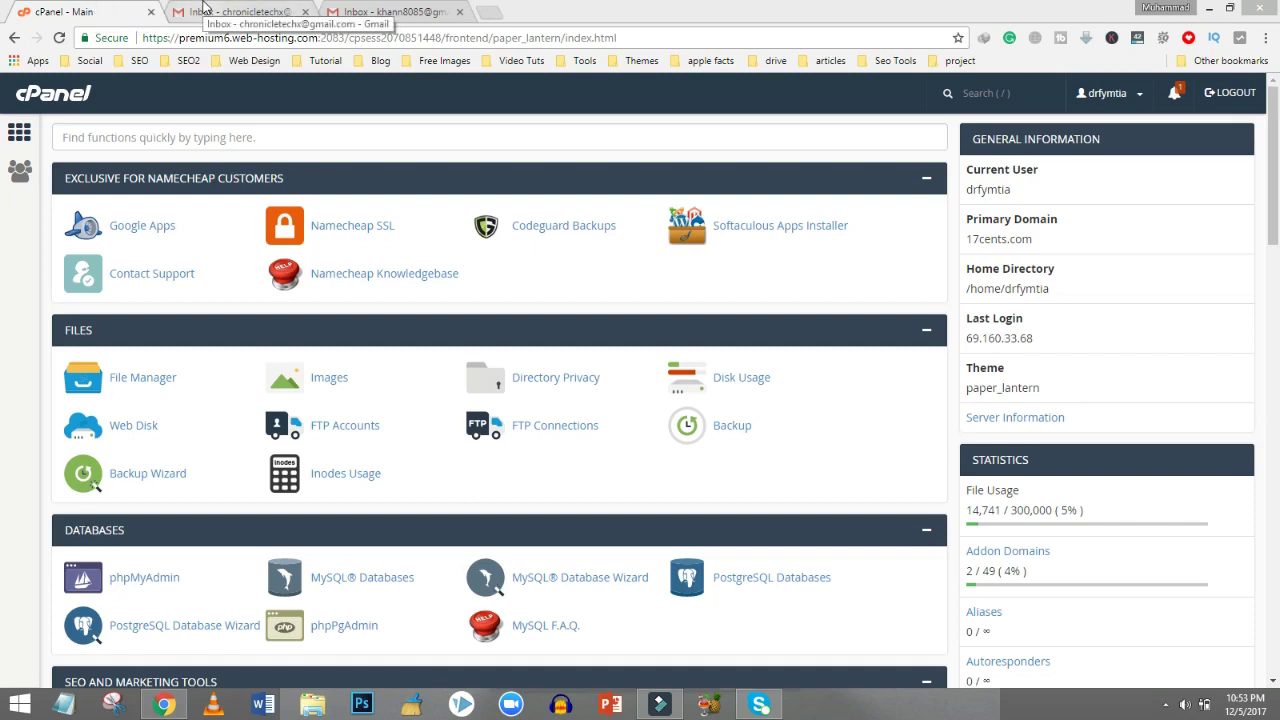
# - Glance at the Gmail inbox, then open cPanel's Forwarders page from the Email section
pyautogui.click(203, 10)
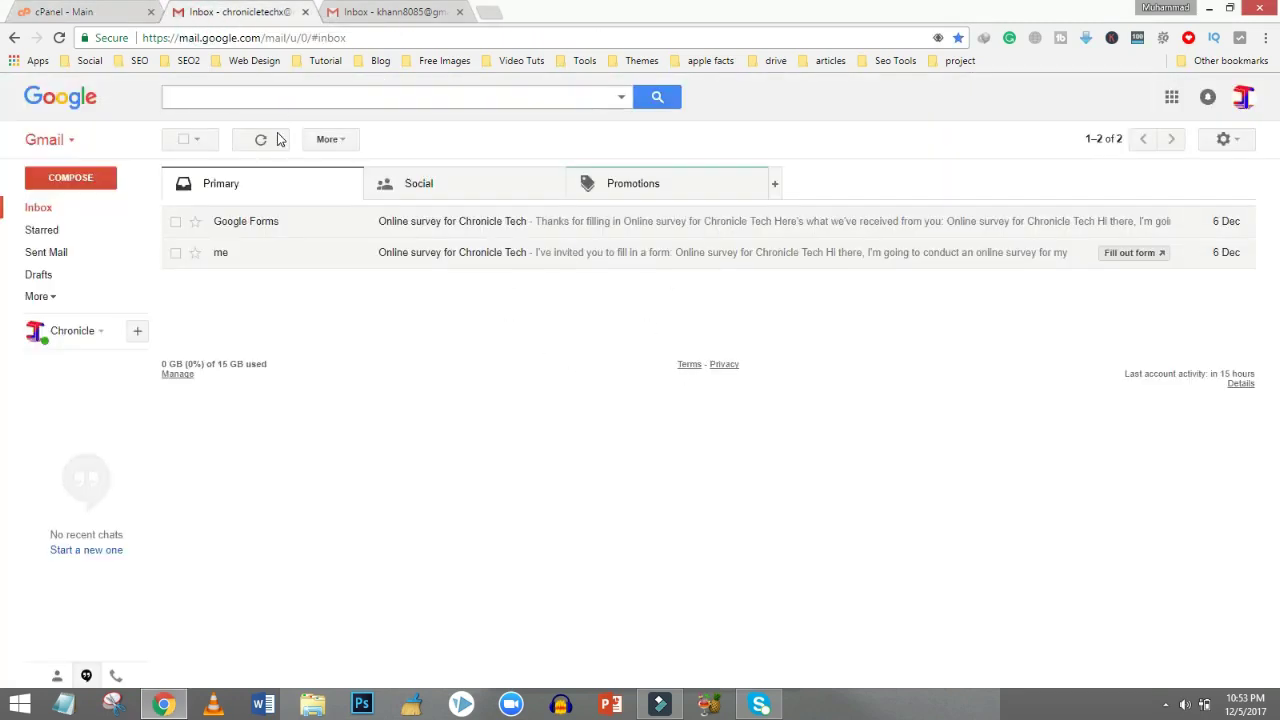
pyautogui.click(70, 11)
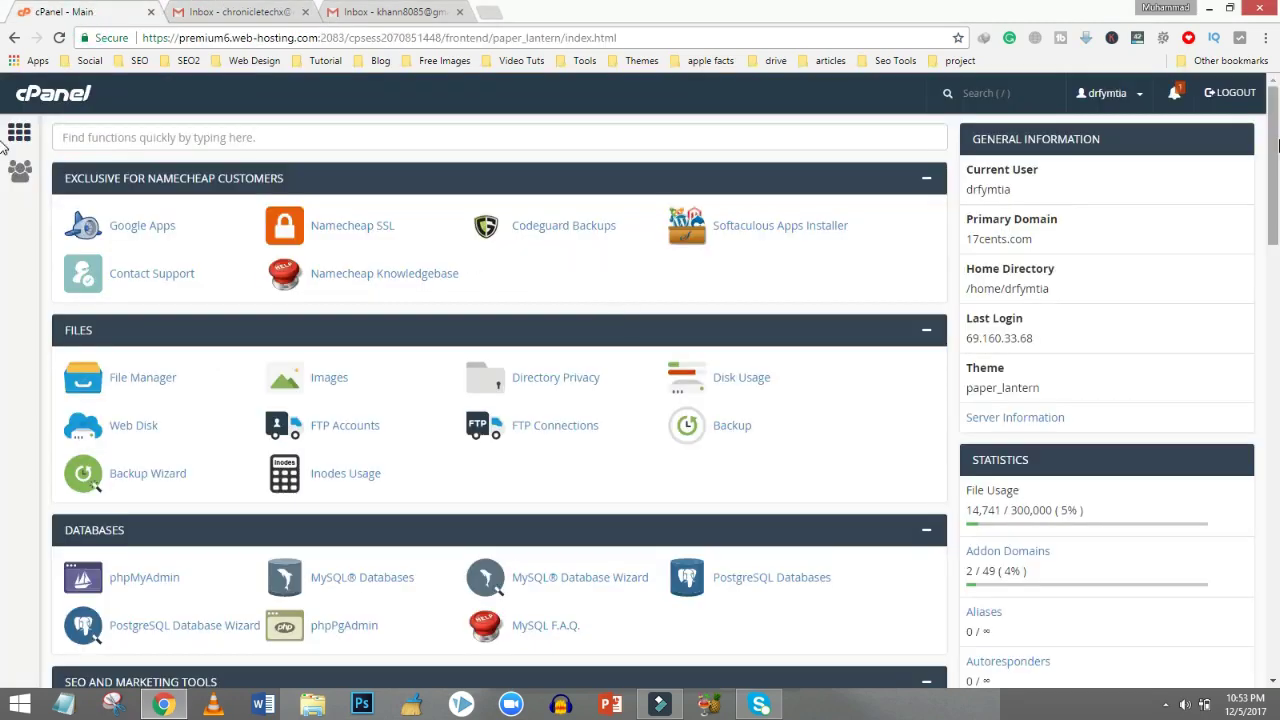
pyautogui.moveTo(1277, 145); pyautogui.dragTo(1277, 342)
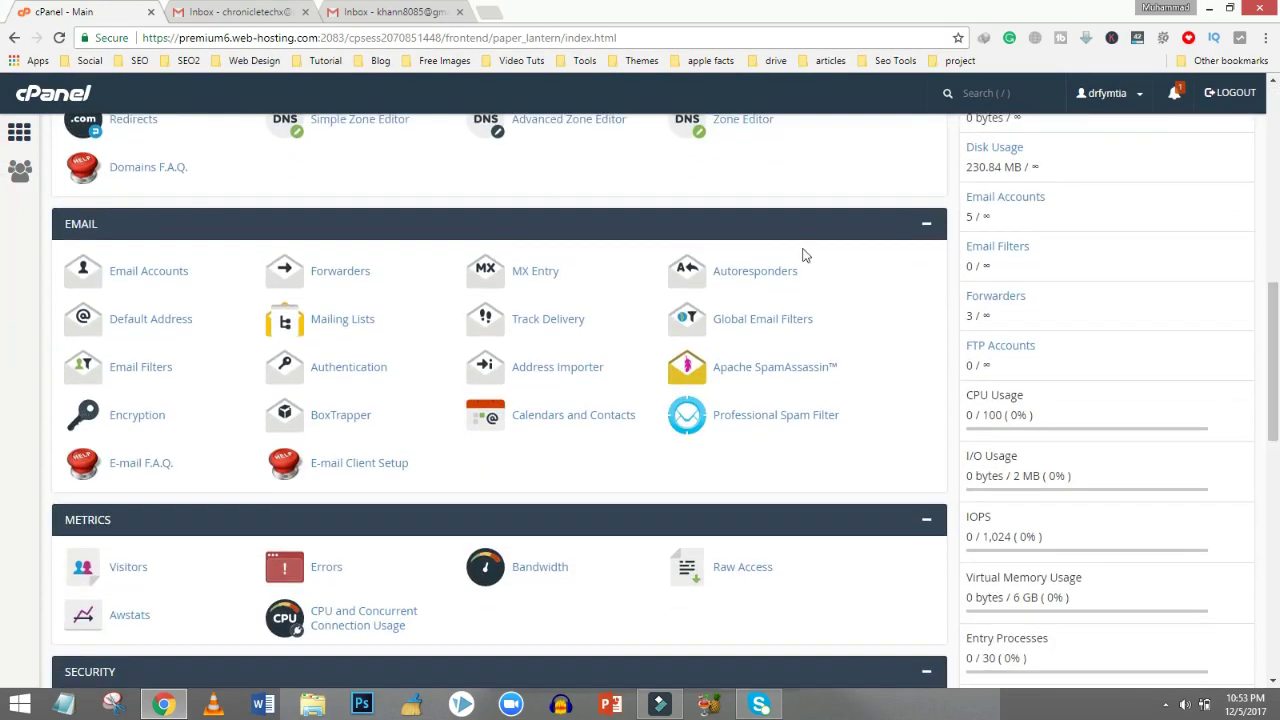
pyautogui.click(315, 274)
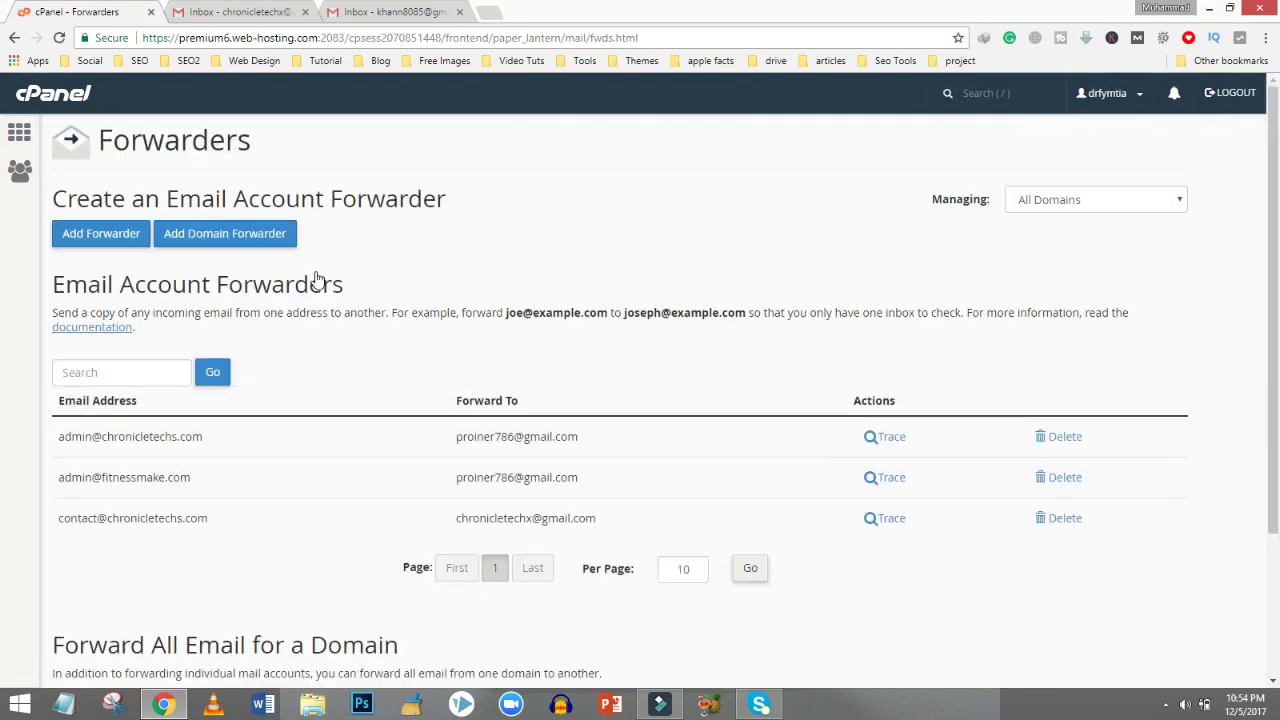
# - Start a new forwarder for the hello address on the chronicletechs.com domain
pyautogui.click(110, 239)
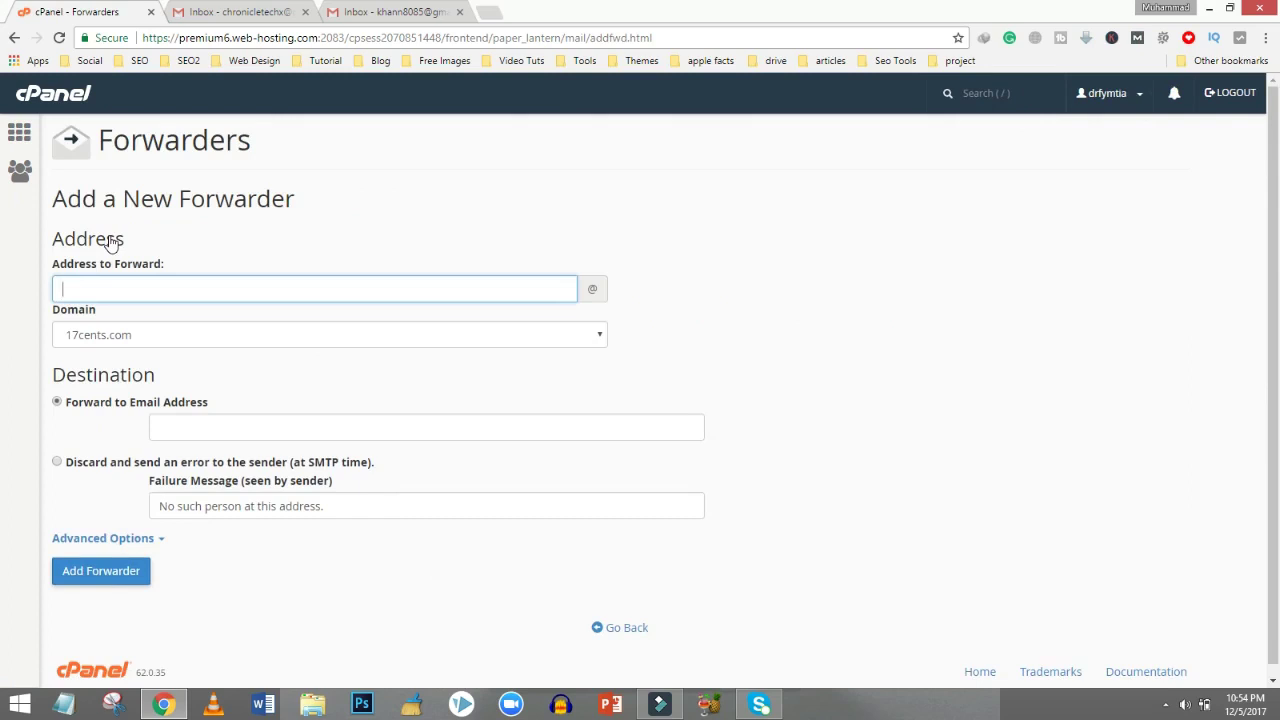
pyautogui.write('hellow')
pyautogui.press('BackSpace')
pyautogui.click(107, 341)
pyautogui.click(113, 386)
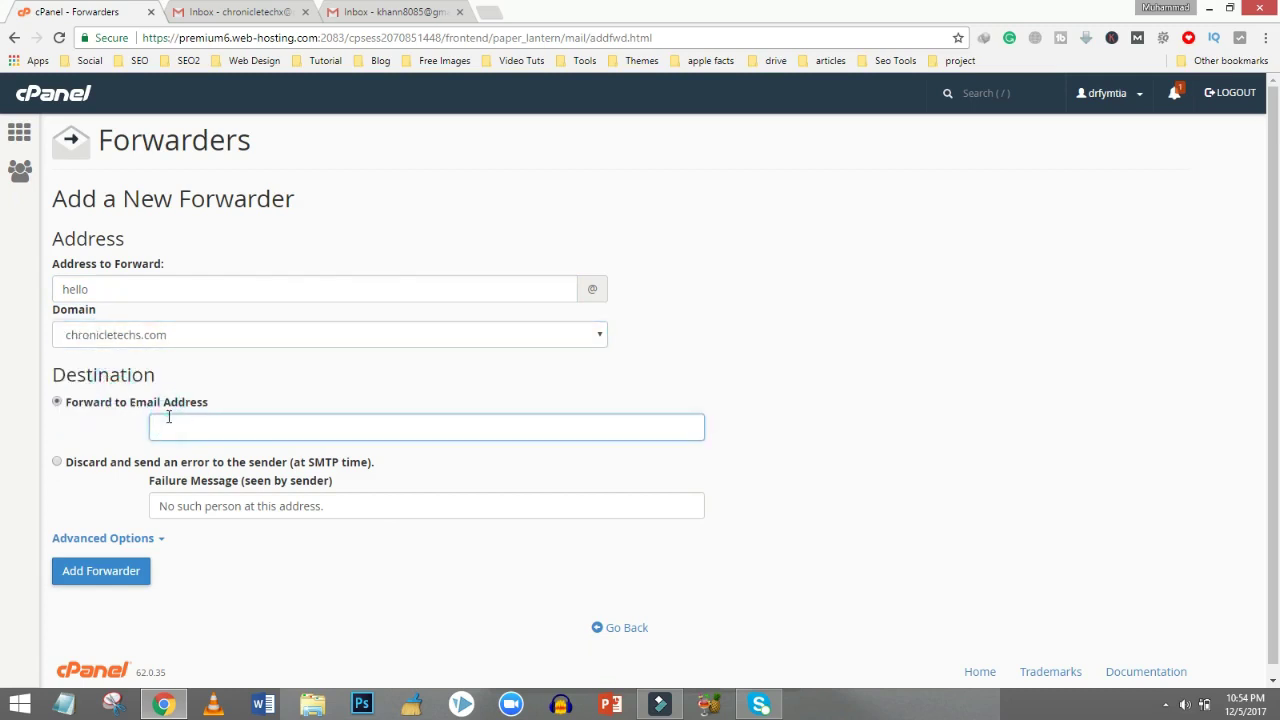
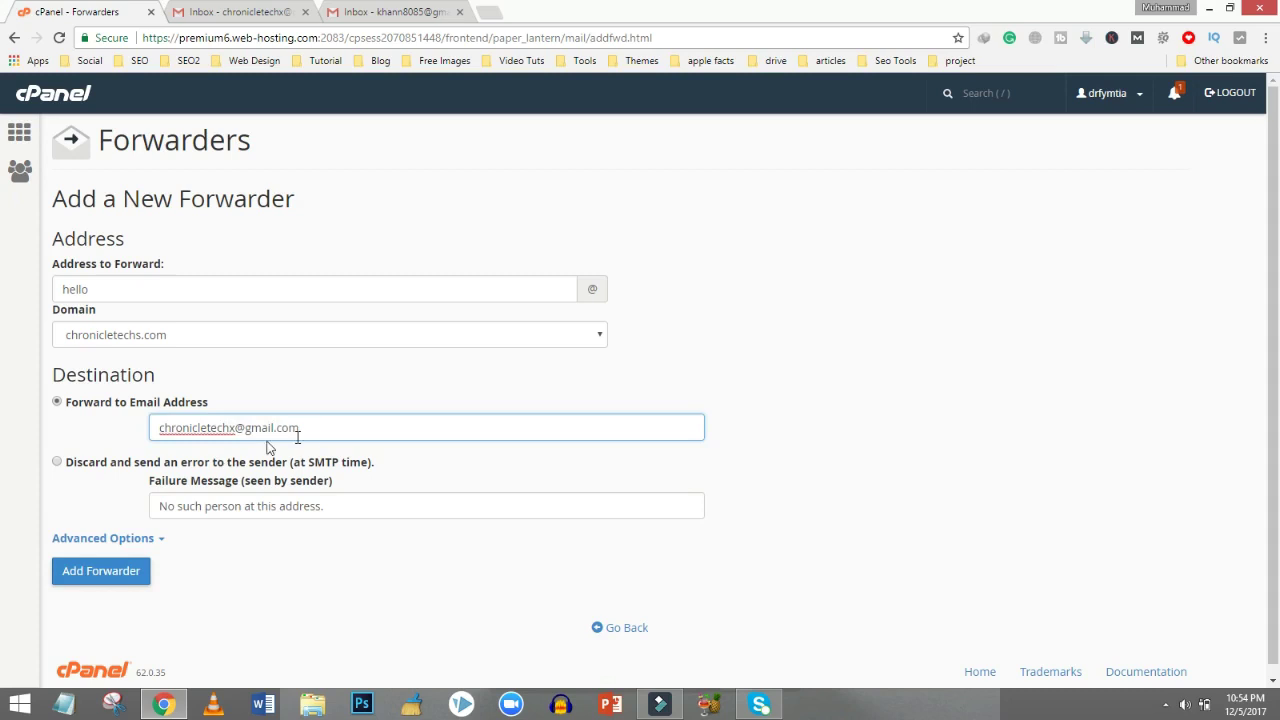
# - Enter the Gmail destination address and submit the forwarder
pyautogui.tripleClick(320, 428)
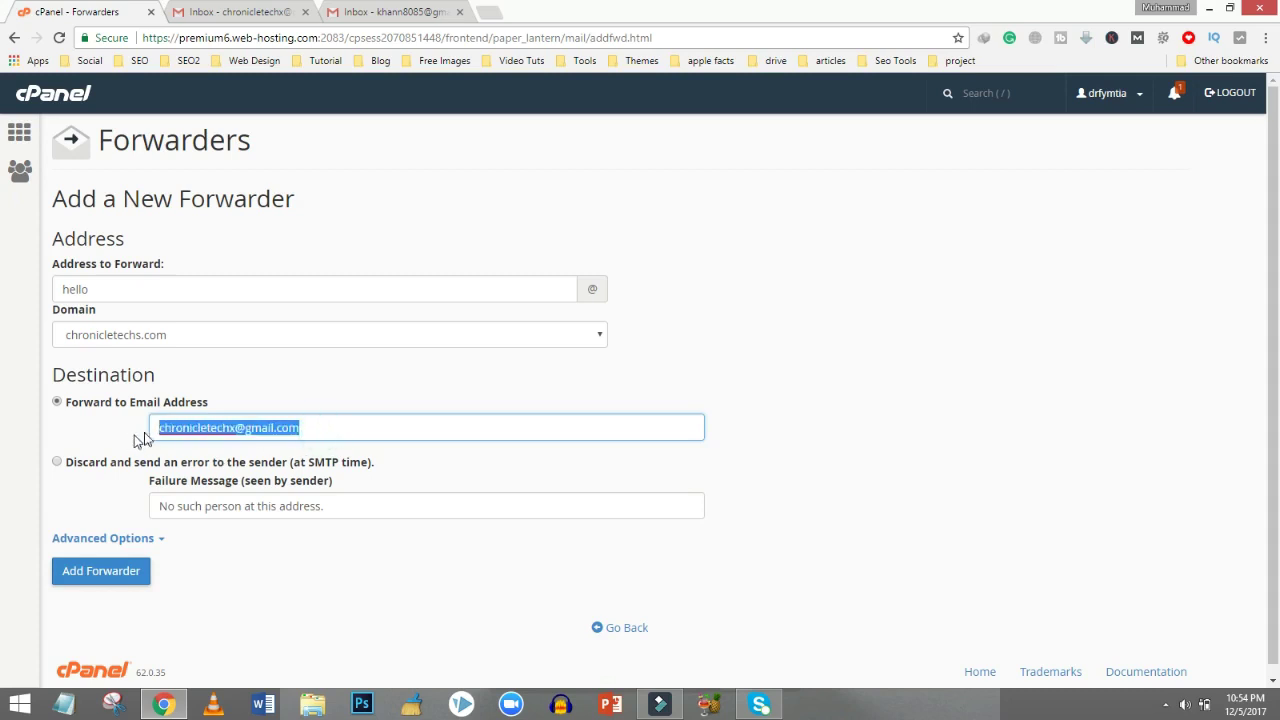
pyautogui.click(217, 427)
pyautogui.moveTo(236, 427); pyautogui.dragTo(172, 427)
pyautogui.click(192, 427)
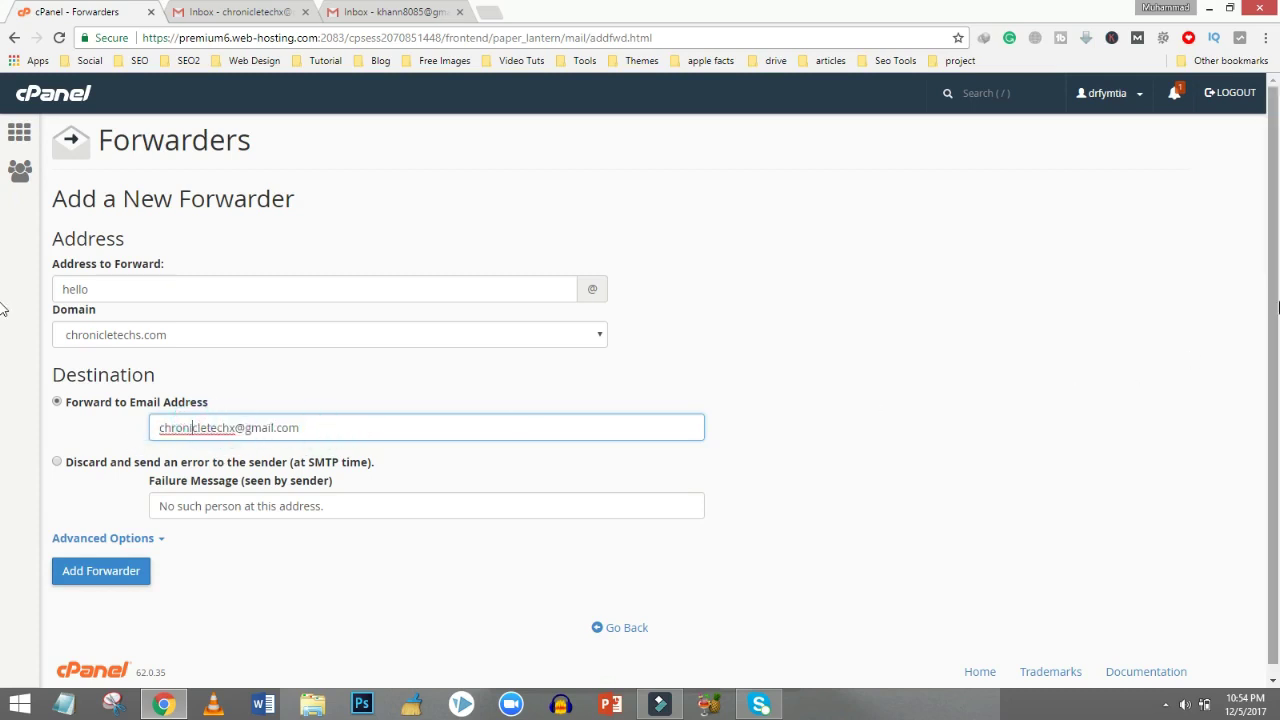
pyautogui.scroll(-1, 3, 388)
pyautogui.click(75, 566)
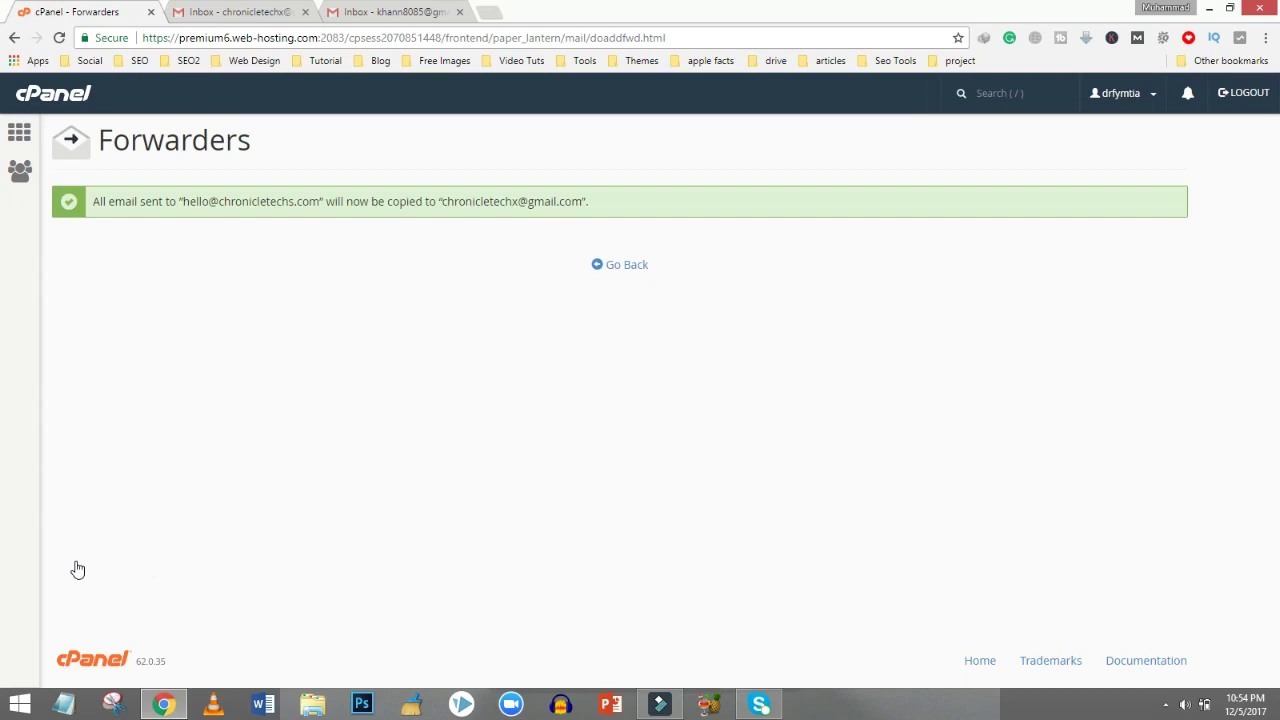
# - Check the hello-to-Gmail forwarder in the forwarders list, then switch to the Gmail inbox
pyautogui.click(622, 266)
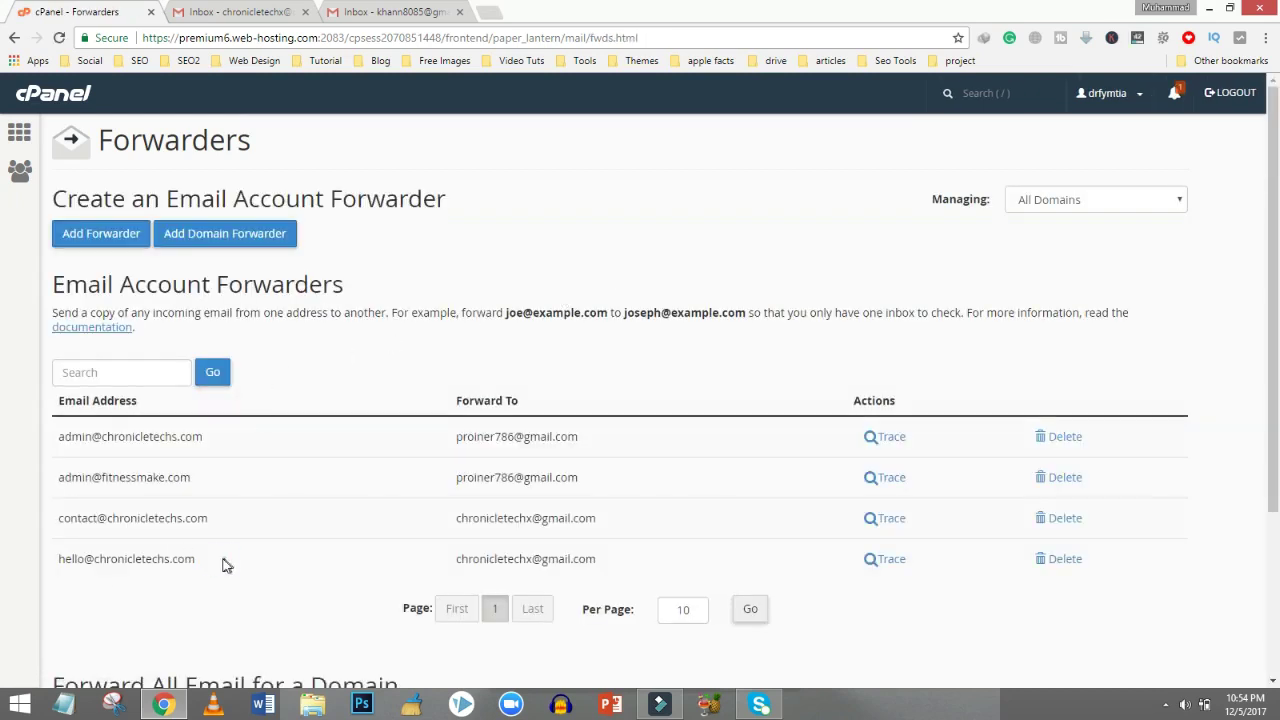
pyautogui.moveTo(225, 565); pyautogui.dragTo(126, 562)
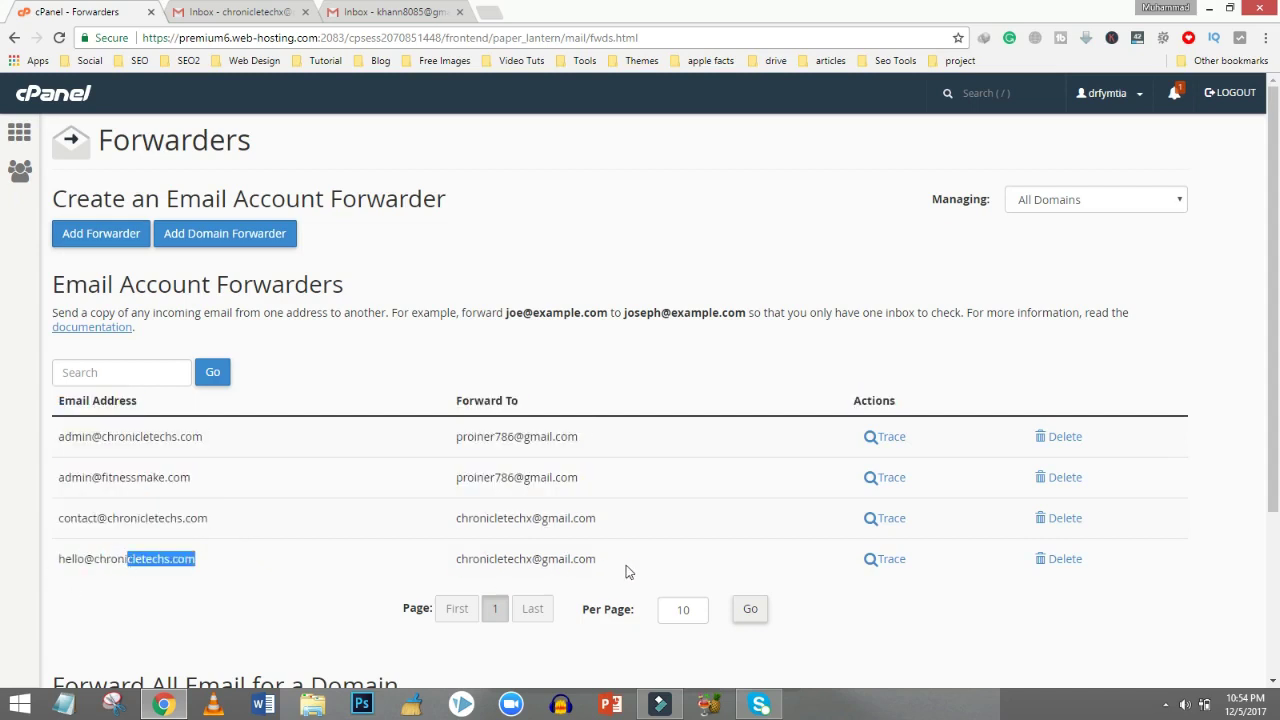
pyautogui.moveTo(626, 571); pyautogui.dragTo(453, 560)
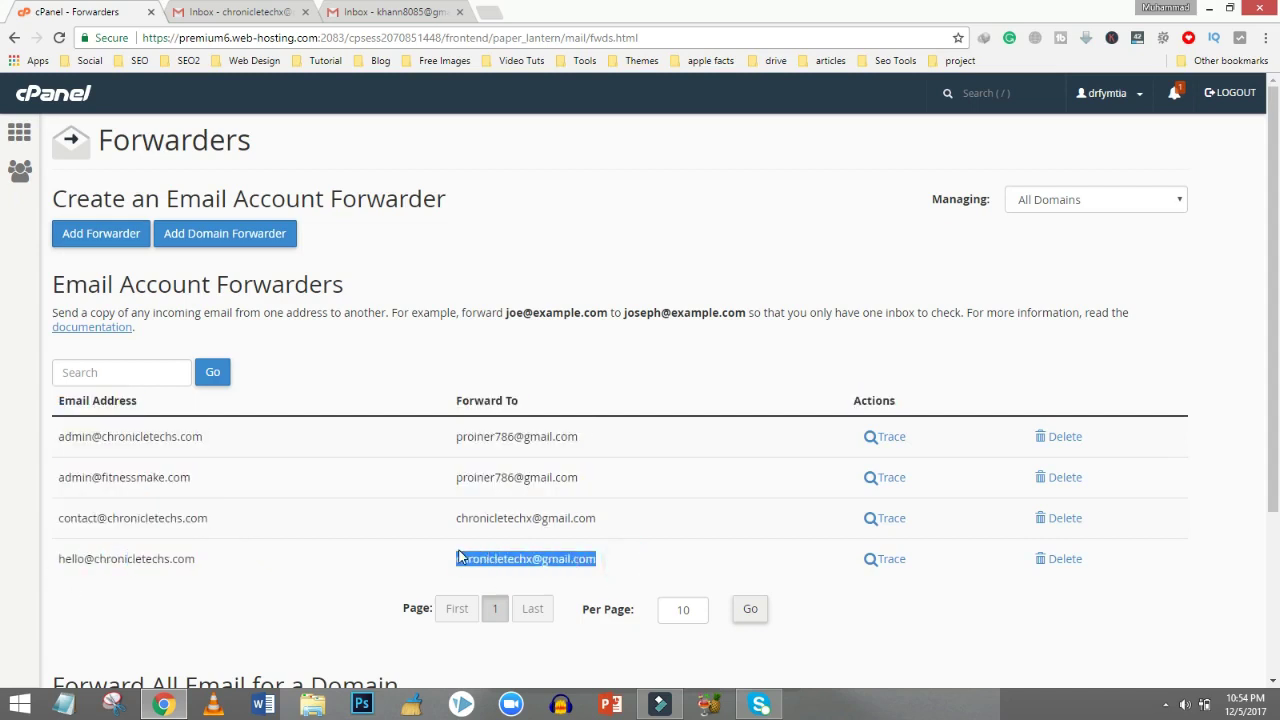
pyautogui.click(62, 95)
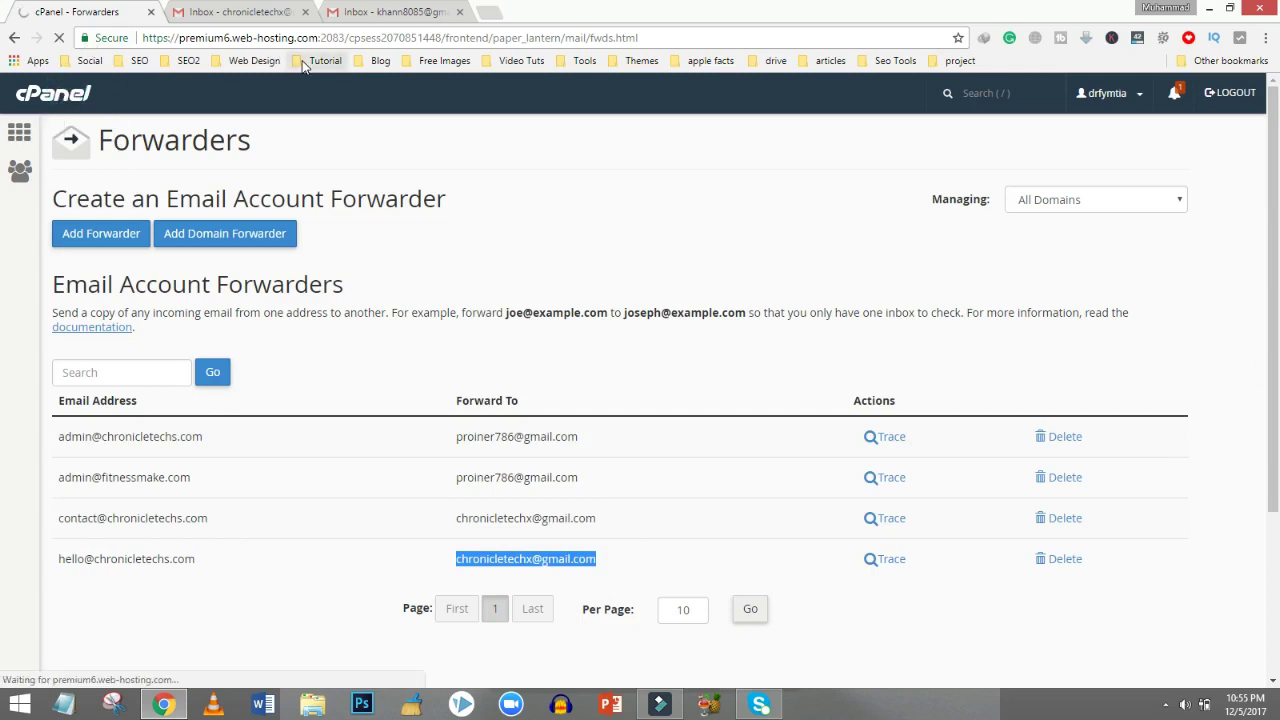
pyautogui.click(246, 11)
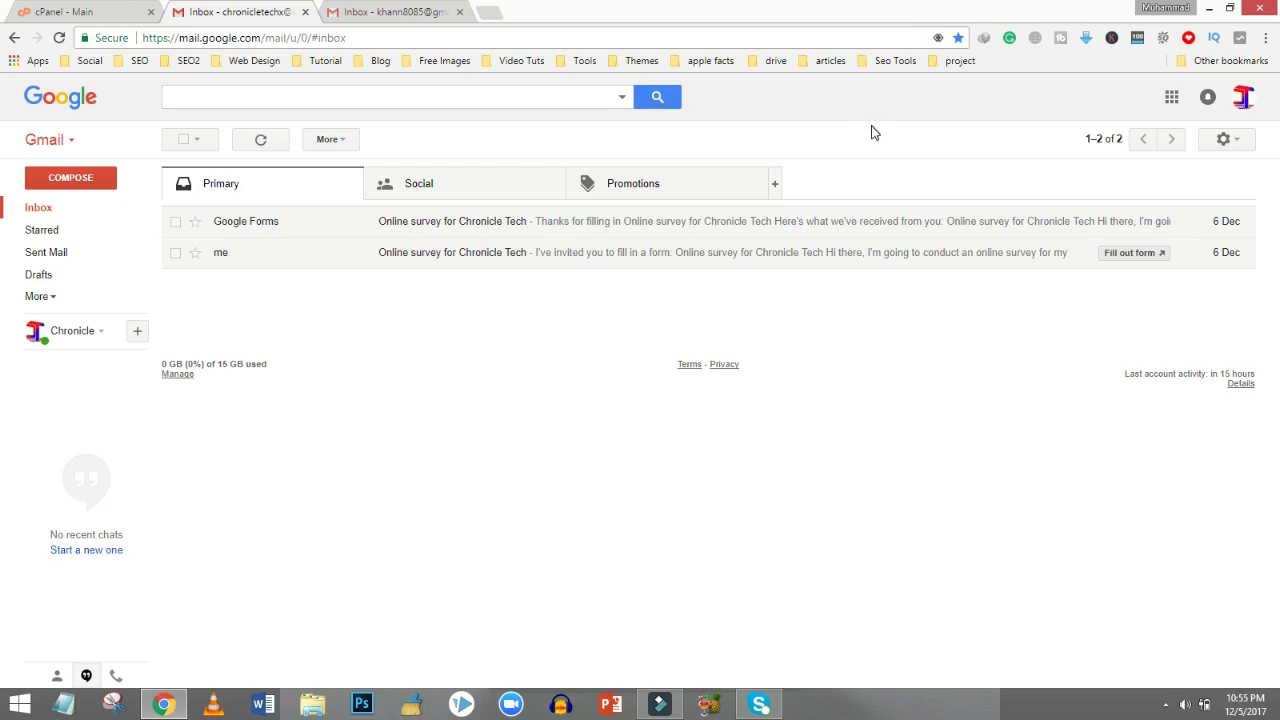
# - Open Gmail's Accounts and Import settings and start adding another send-as email address
pyautogui.click(1236, 142)
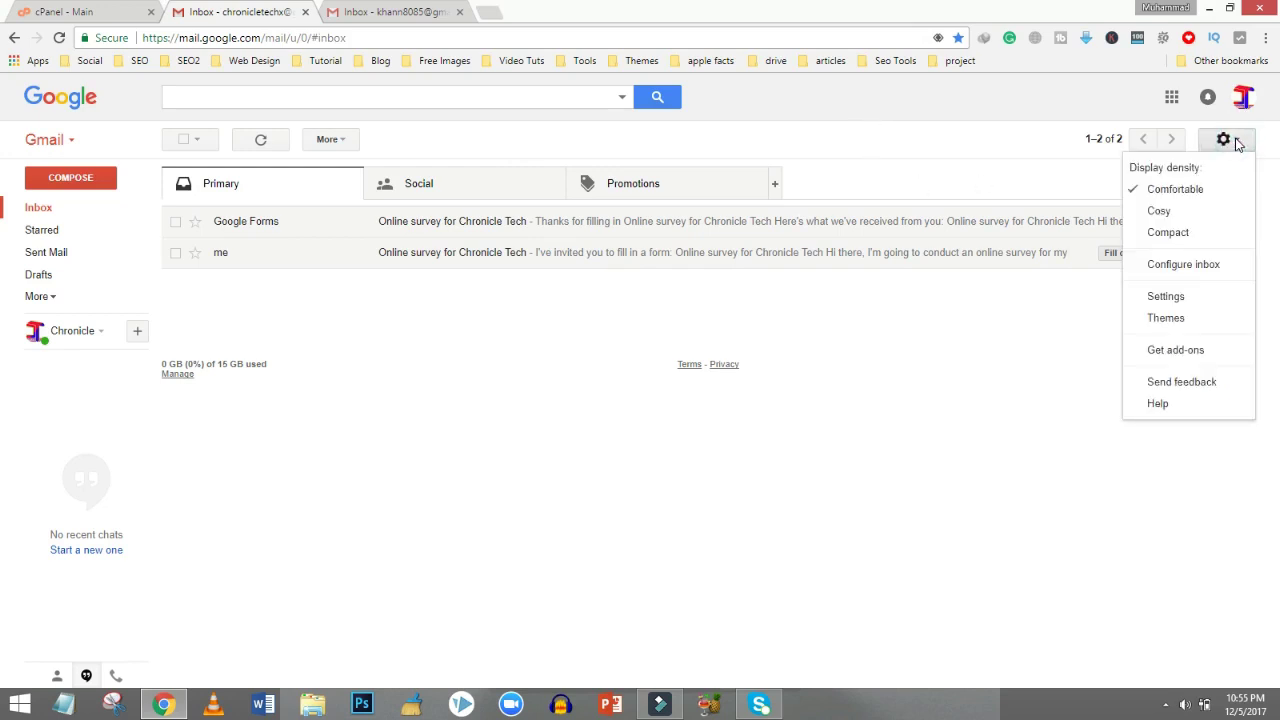
pyautogui.click(1166, 295)
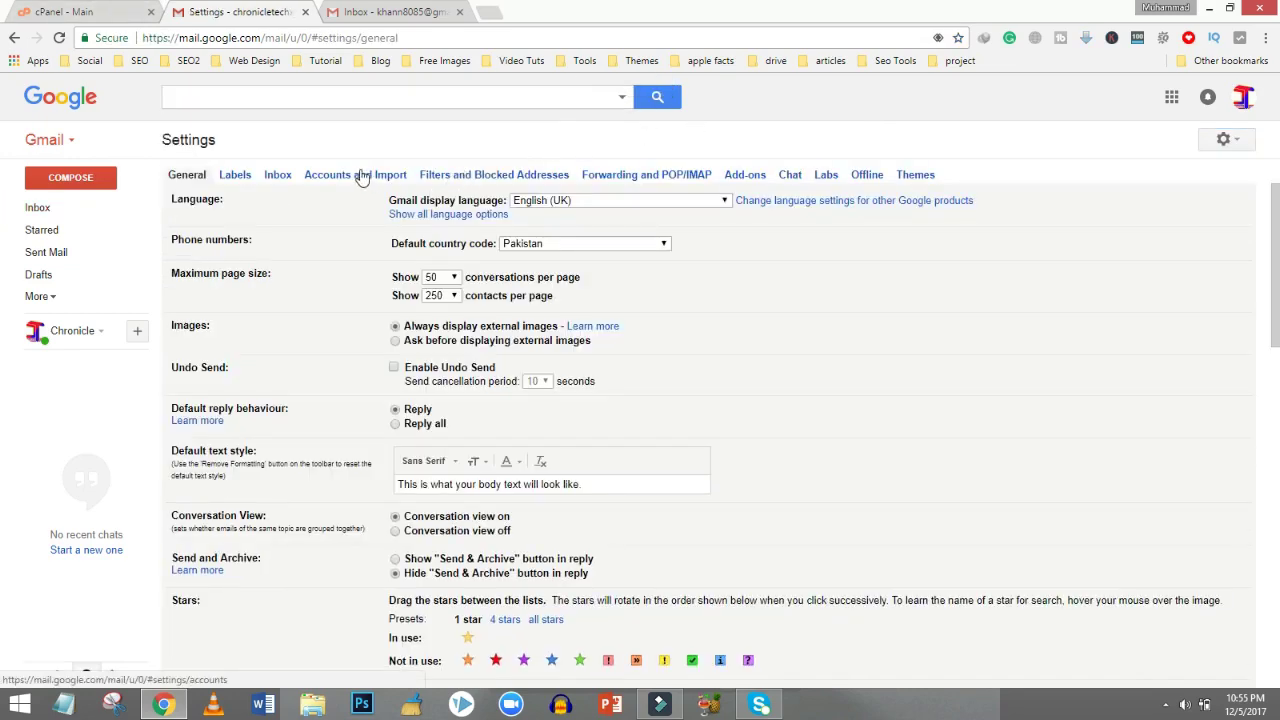
pyautogui.click(358, 174)
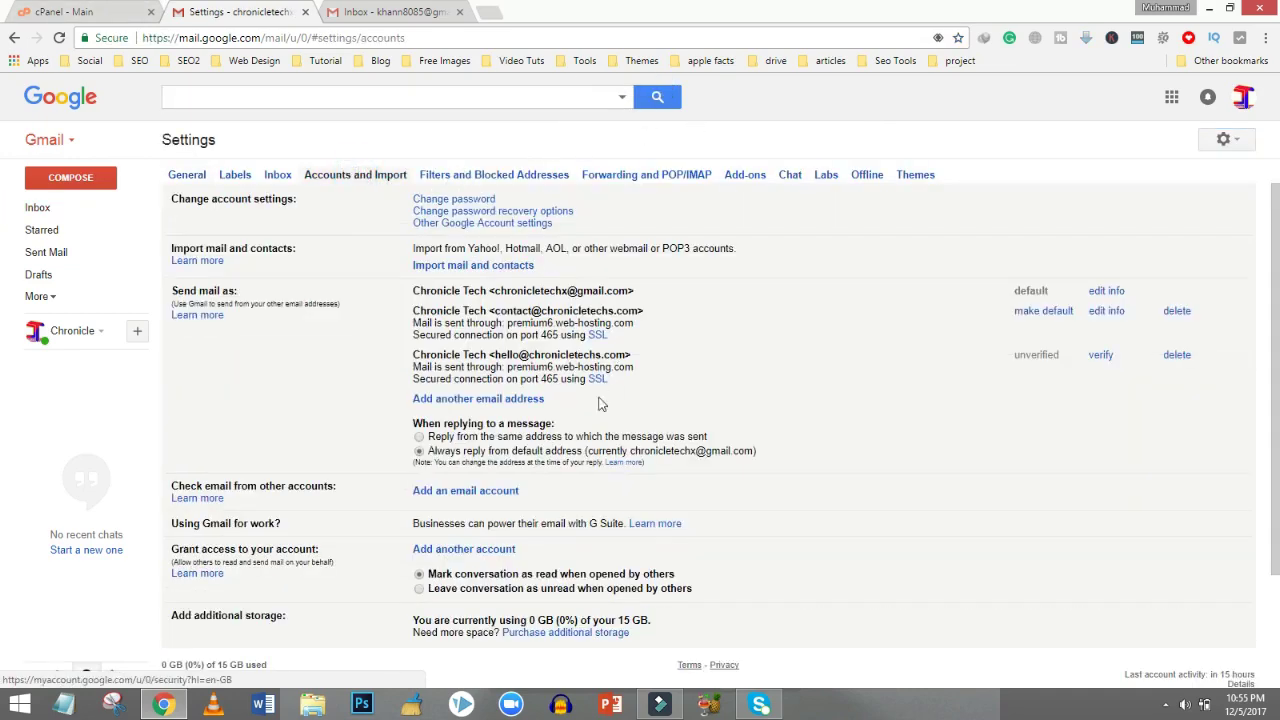
pyautogui.click(465, 402)
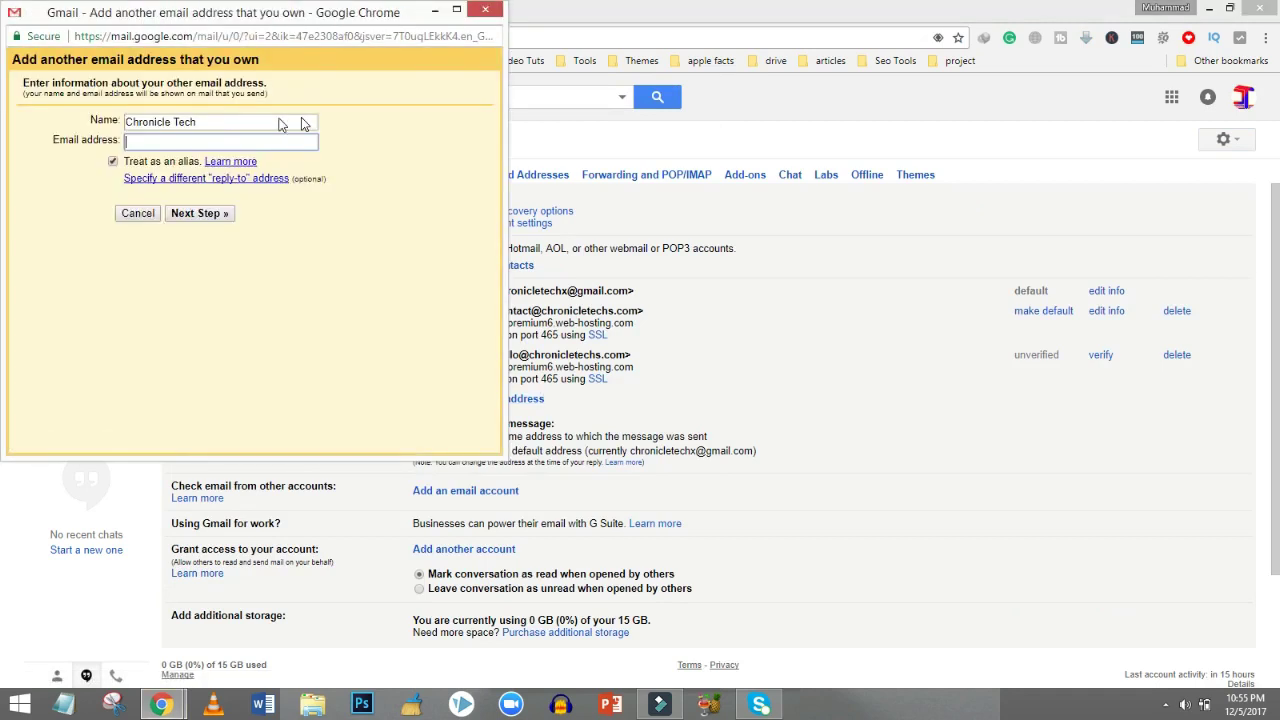
pyautogui.click(153, 143)
pyautogui.write('s.com')
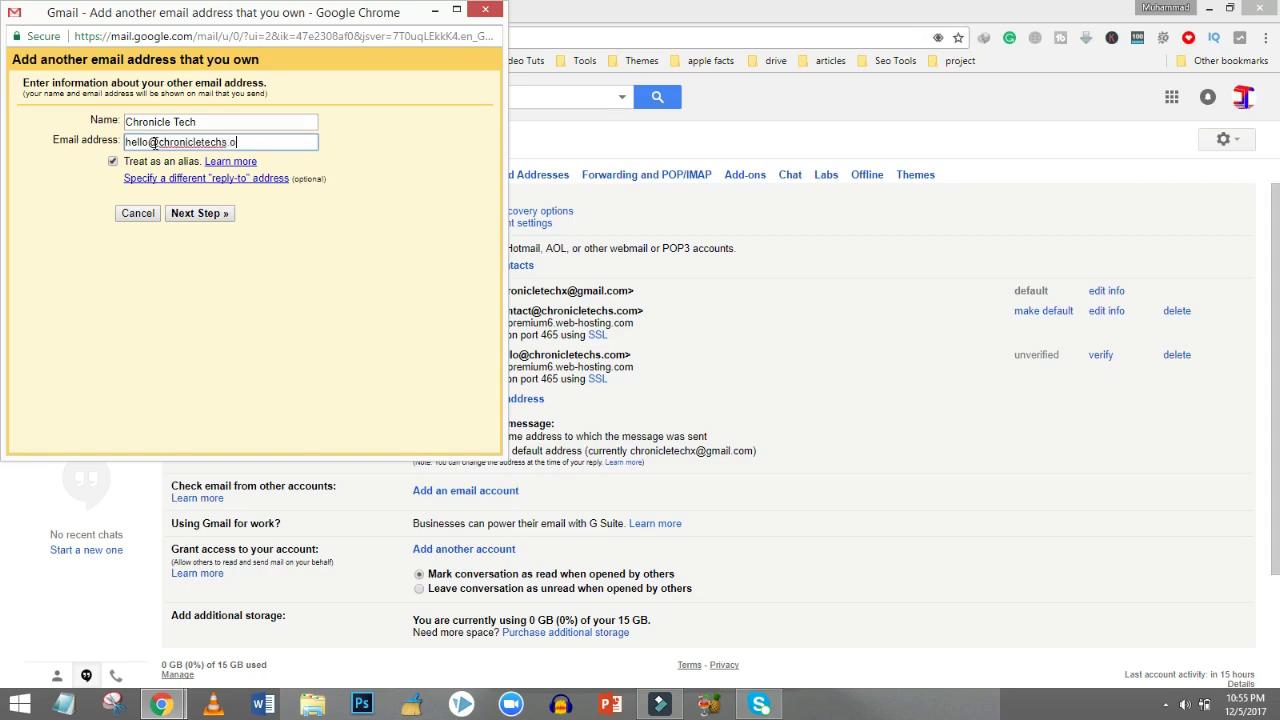
pyautogui.click(181, 216)
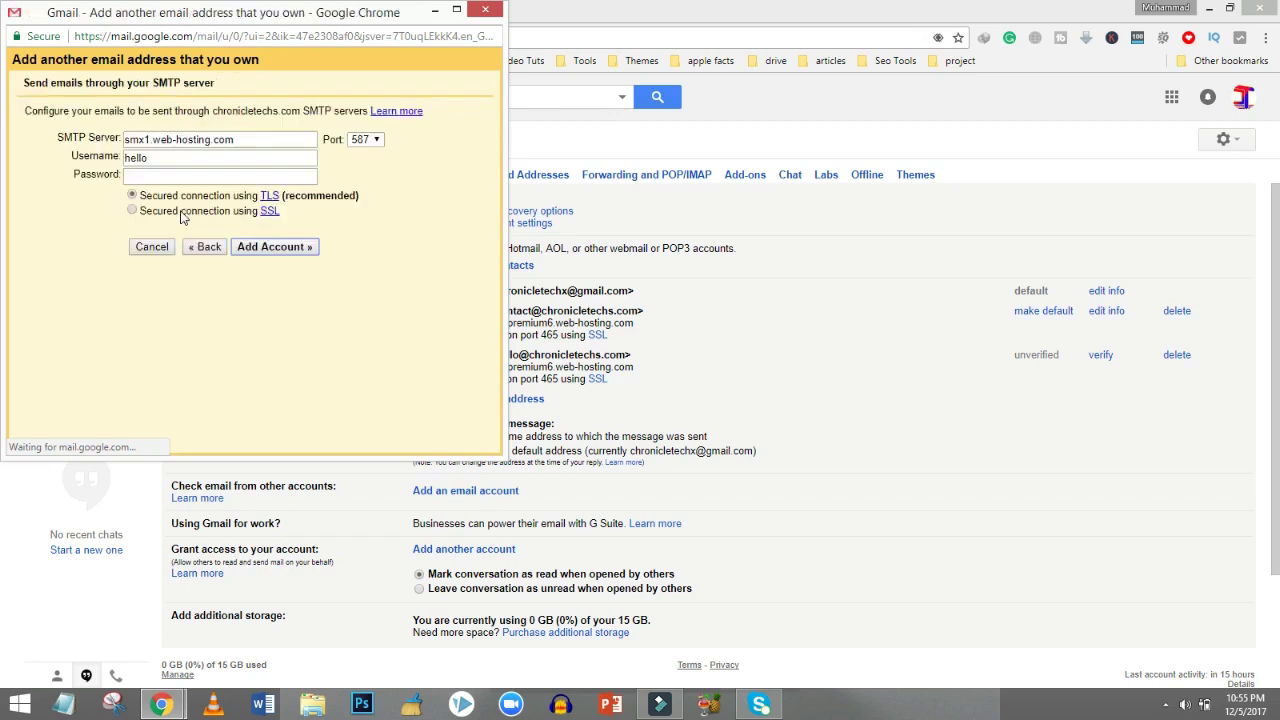
pyautogui.click(172, 161)
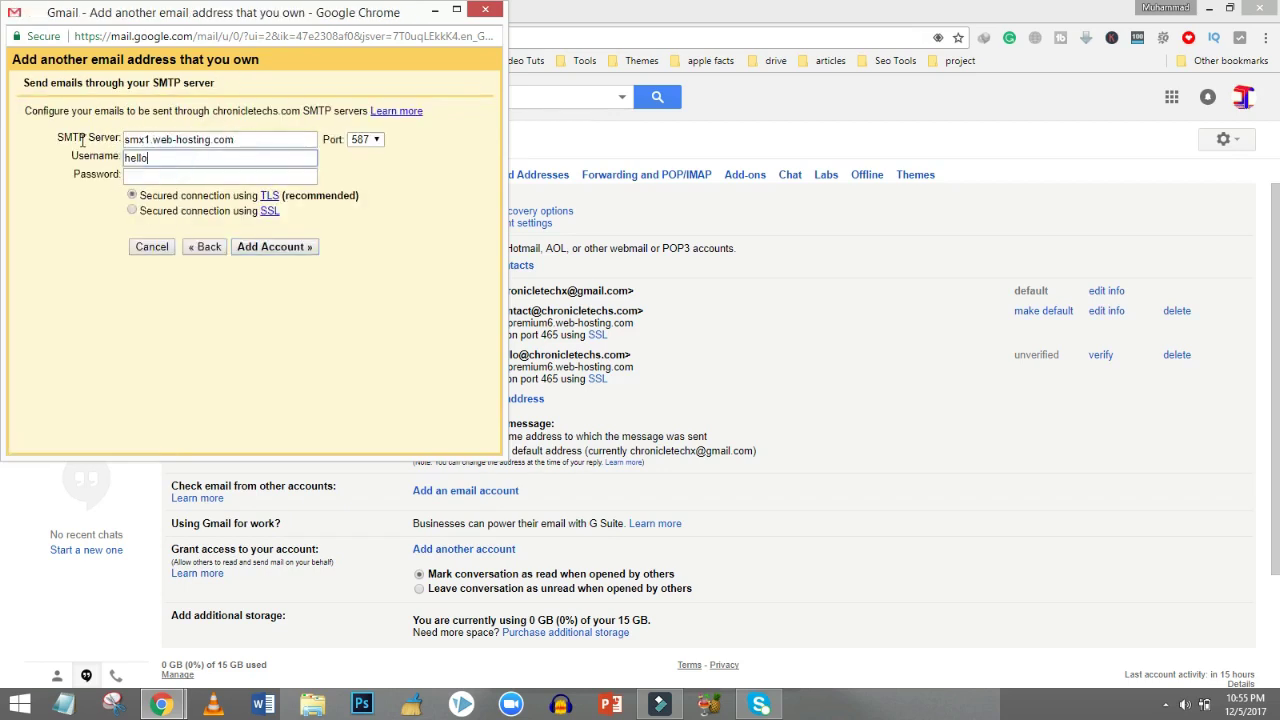
pyautogui.click(437, 10)
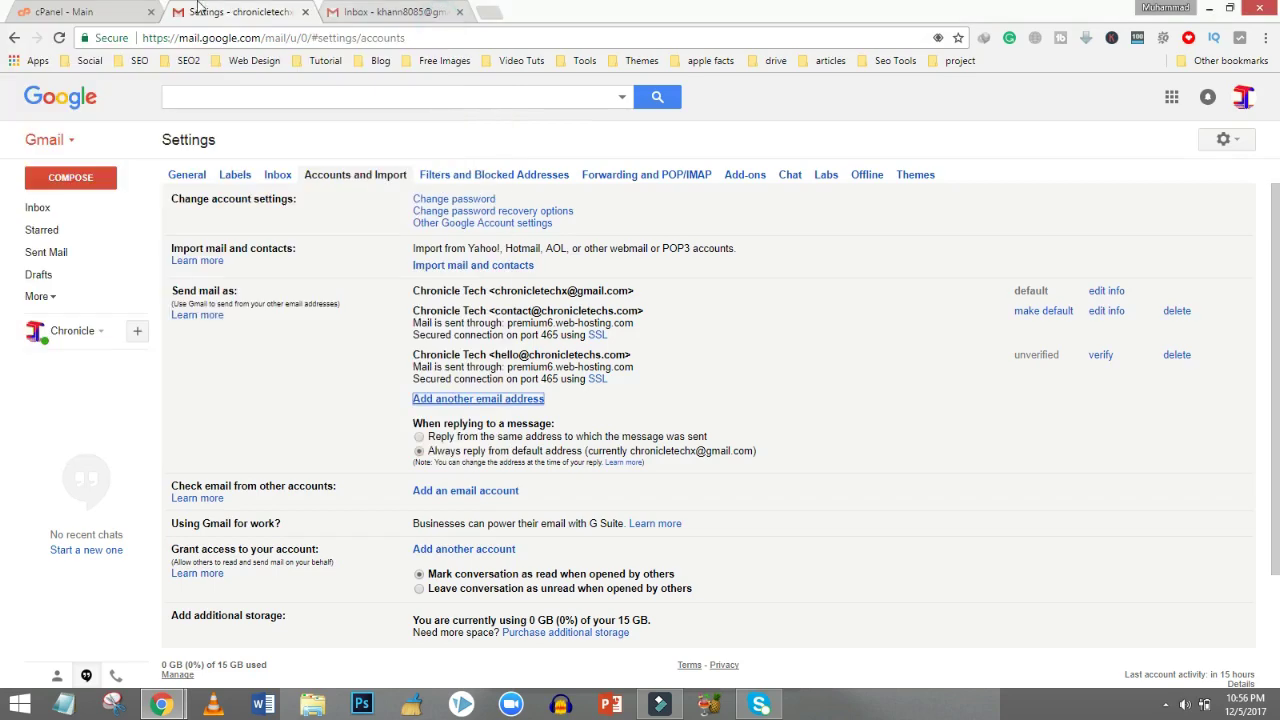
# - Go to the cPanel main page and open the Email Accounts list
pyautogui.click(125, 12)
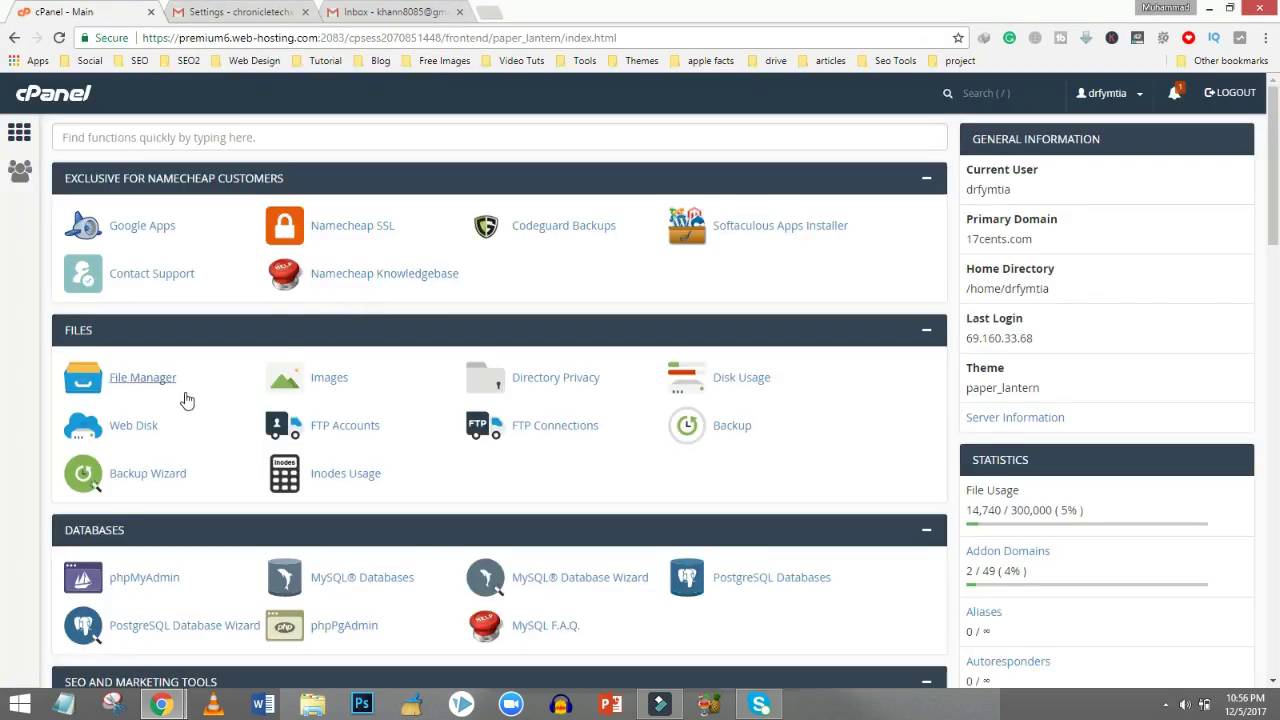
pyautogui.scroll(-1, 3, 320)
pyautogui.scroll(-7, 3, 320)
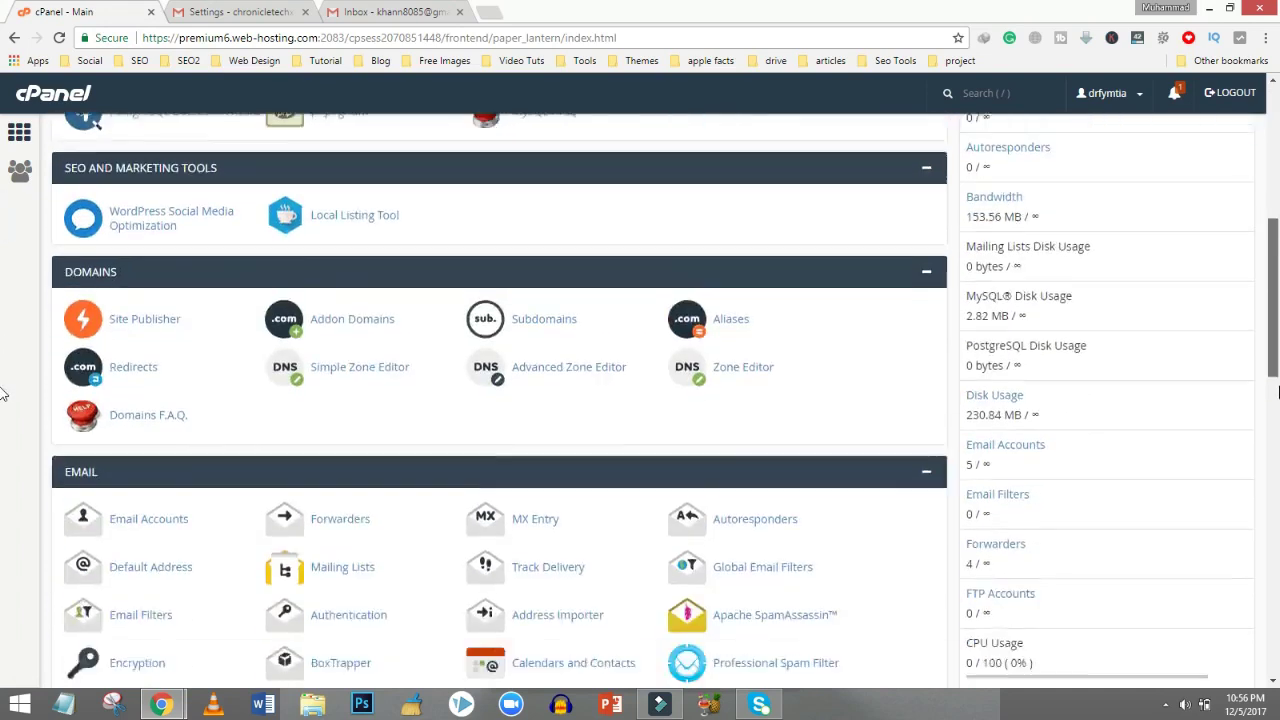
pyautogui.click(168, 341)
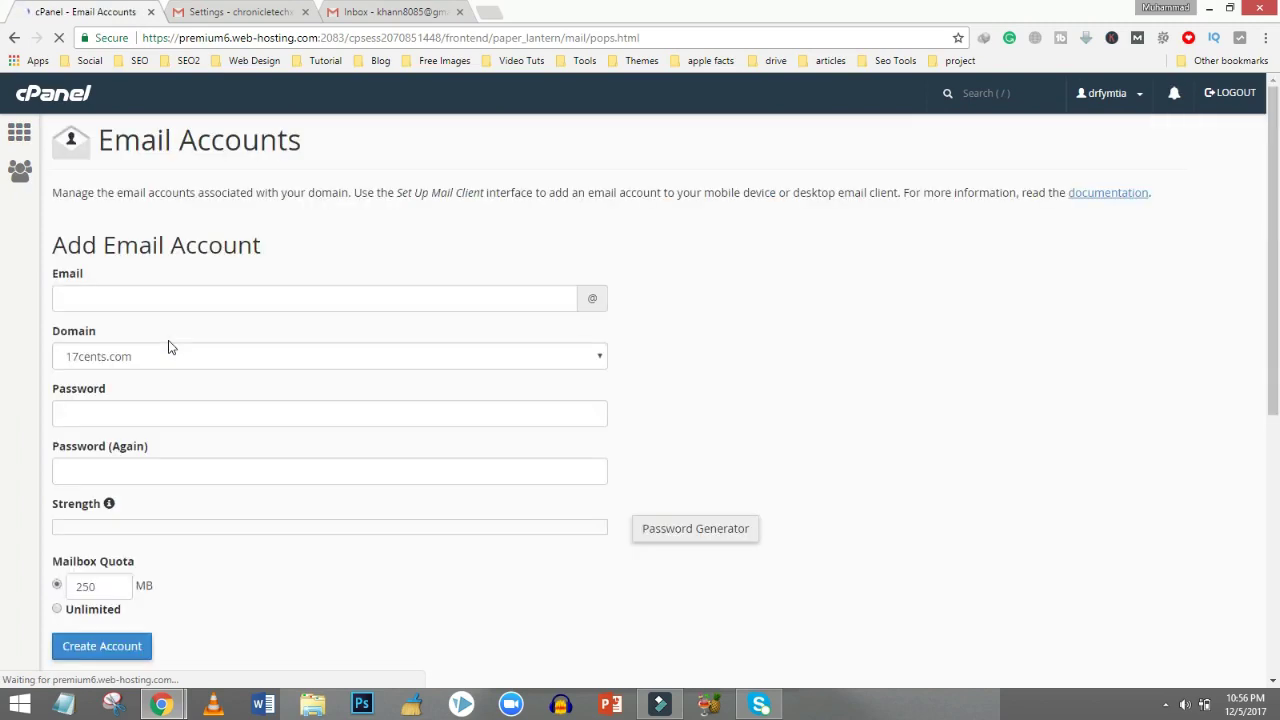
pyautogui.moveTo(1277, 232); pyautogui.dragTo(1274, 500)
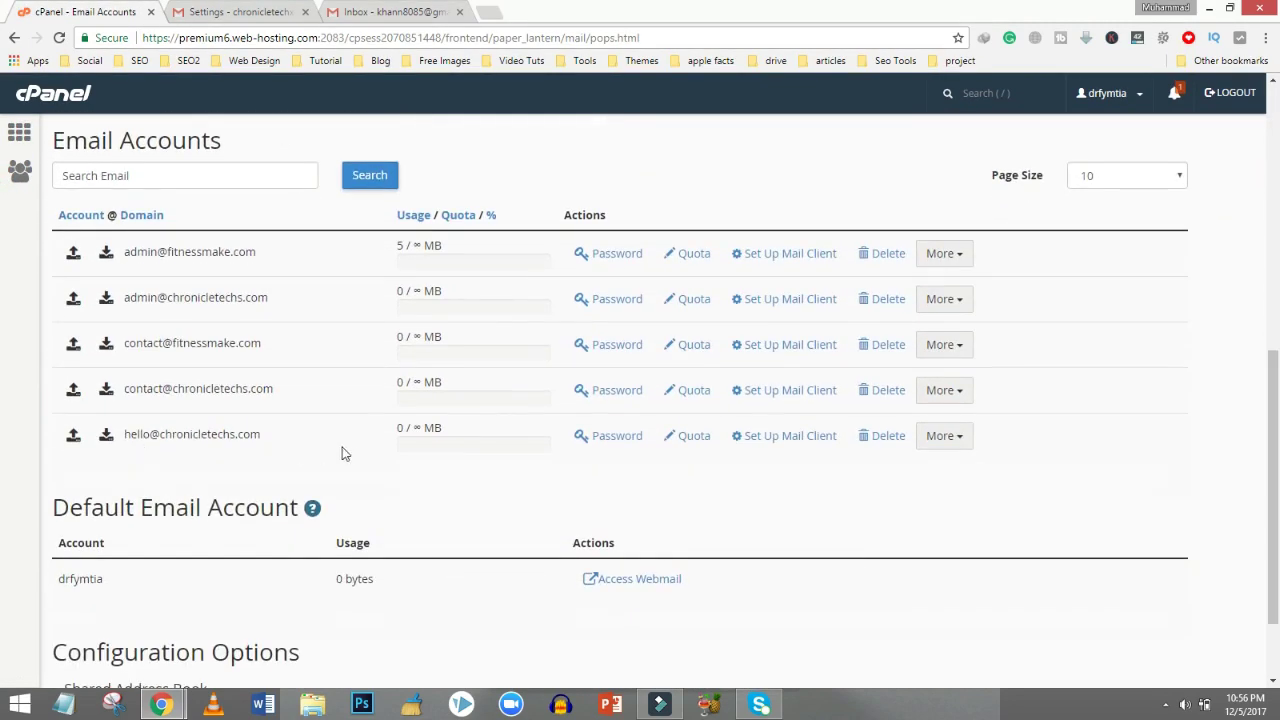
pyautogui.moveTo(298, 434); pyautogui.dragTo(121, 434)
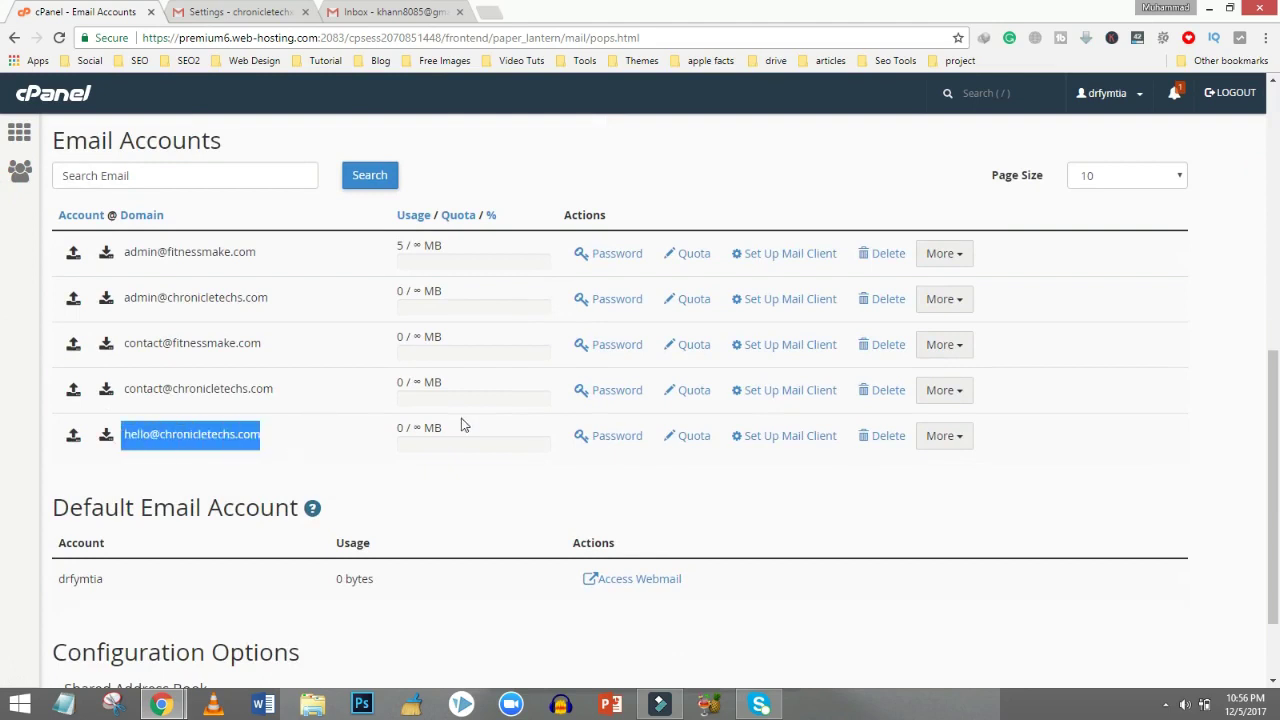
# - Open Set Up Mail Client for the domain's hello mailbox and copy outgoing server premium6.web-hosting.com
pyautogui.click(772, 437)
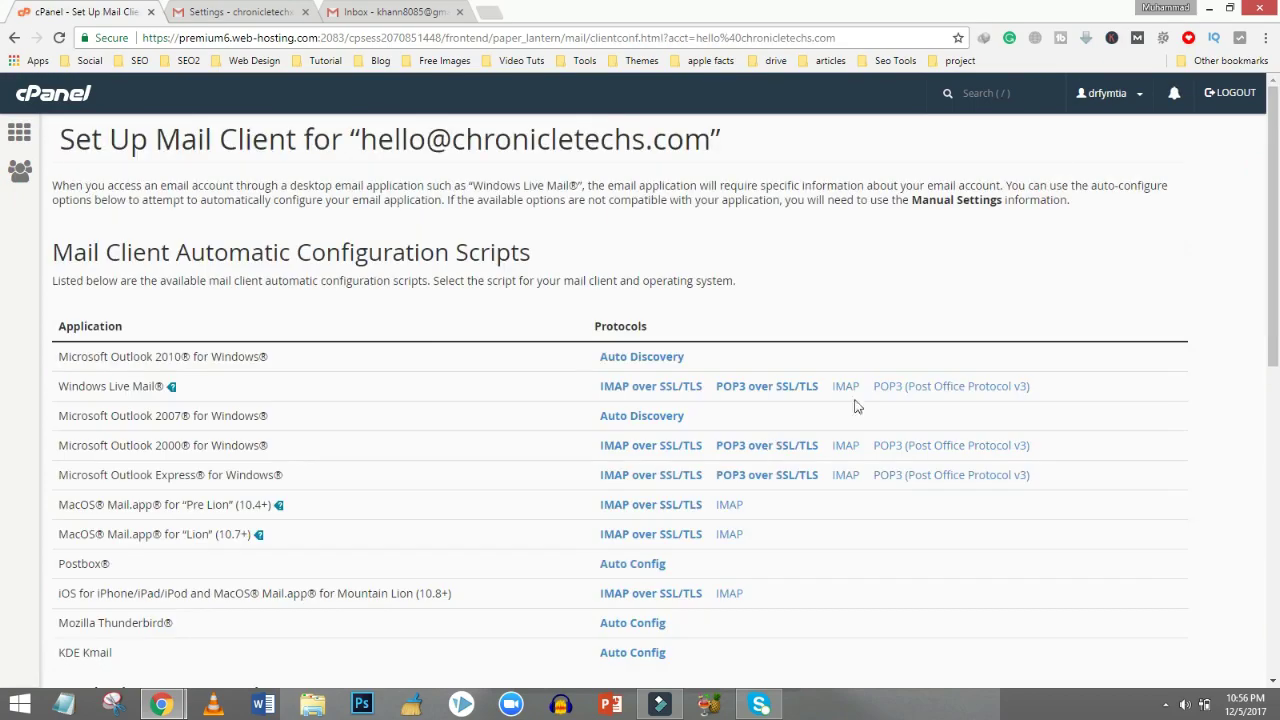
pyautogui.moveTo(1273, 200); pyautogui.dragTo(1268, 446)
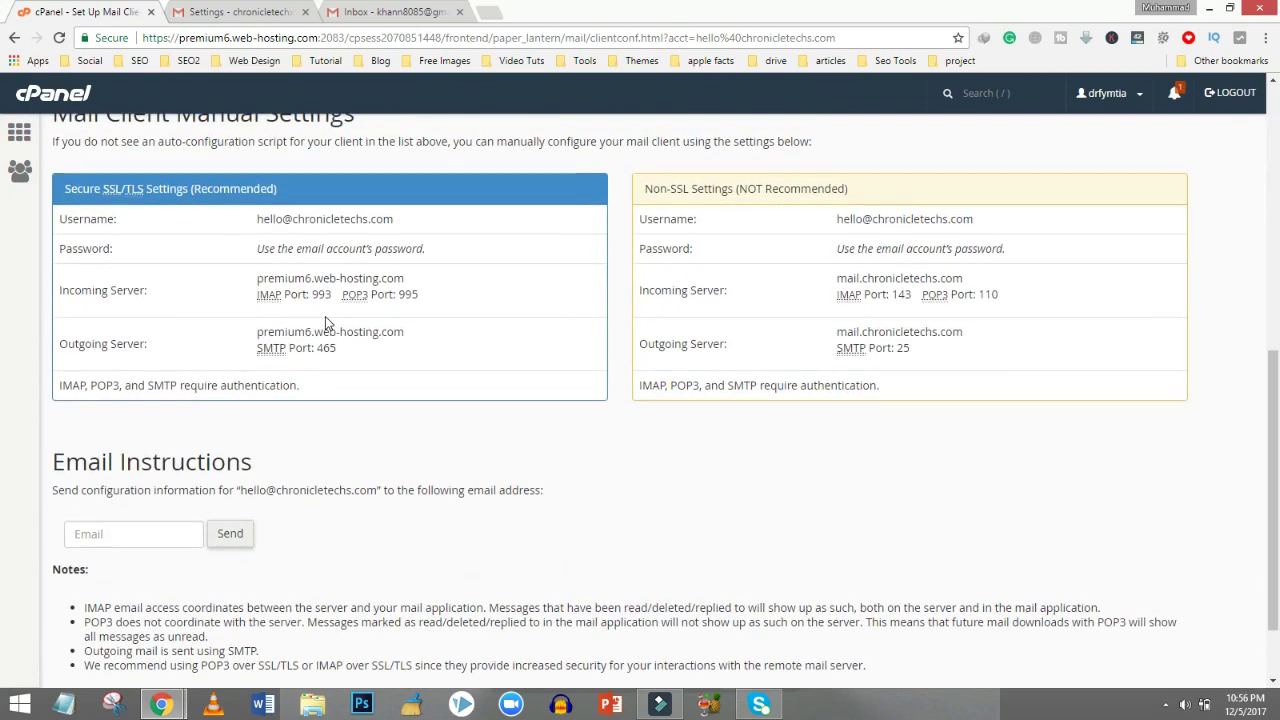
pyautogui.moveTo(160, 343); pyautogui.dragTo(67, 342)
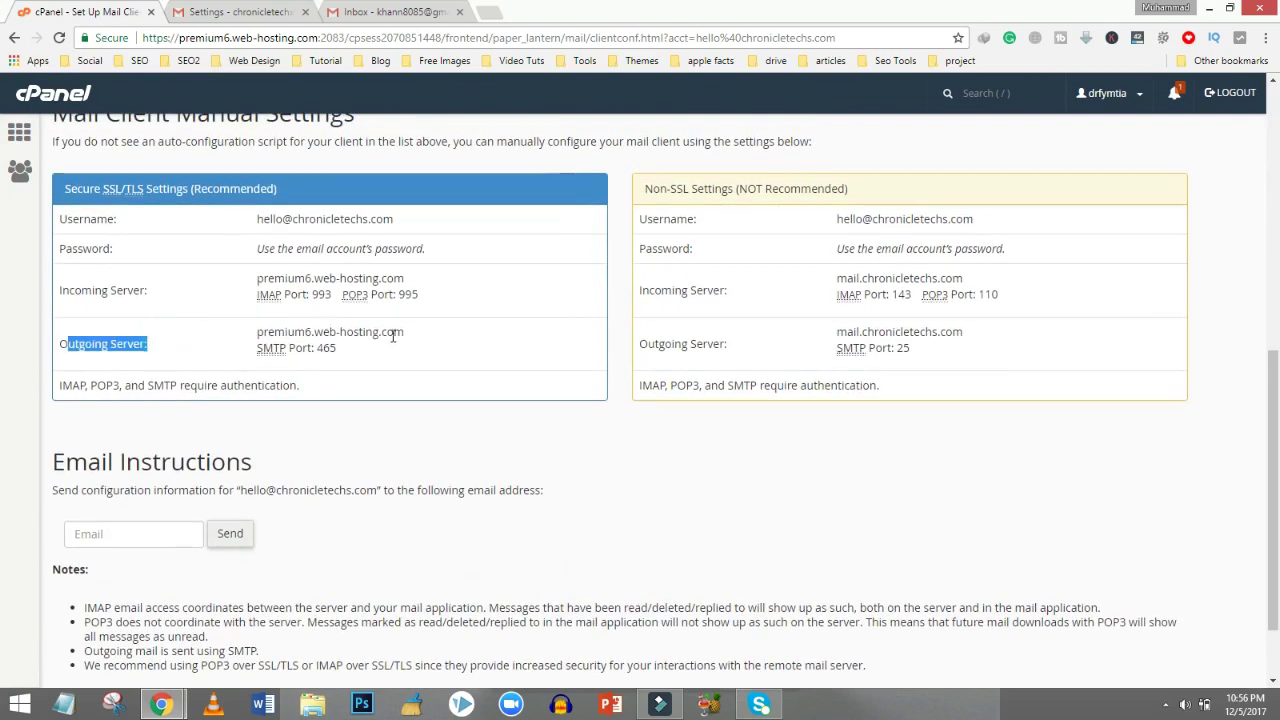
pyautogui.moveTo(421, 339); pyautogui.dragTo(253, 342)
pyautogui.hotkey('ctrl', 'c')
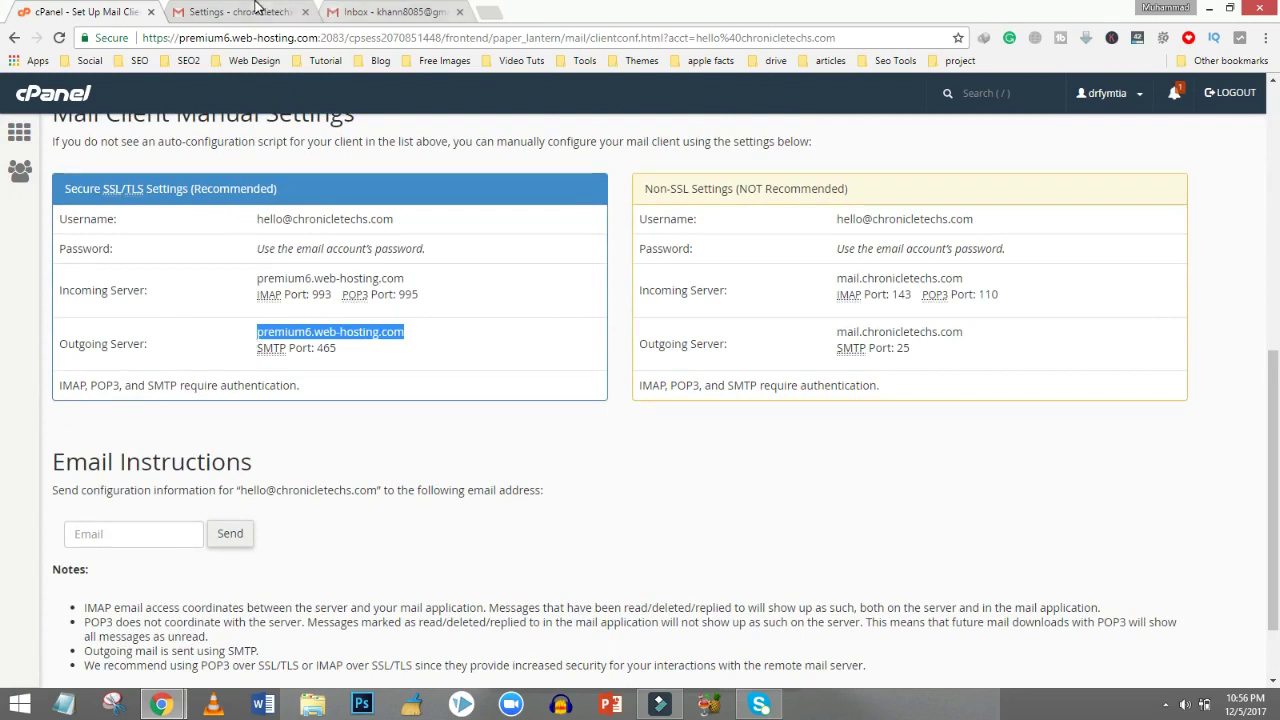
pyautogui.click(160, 704)
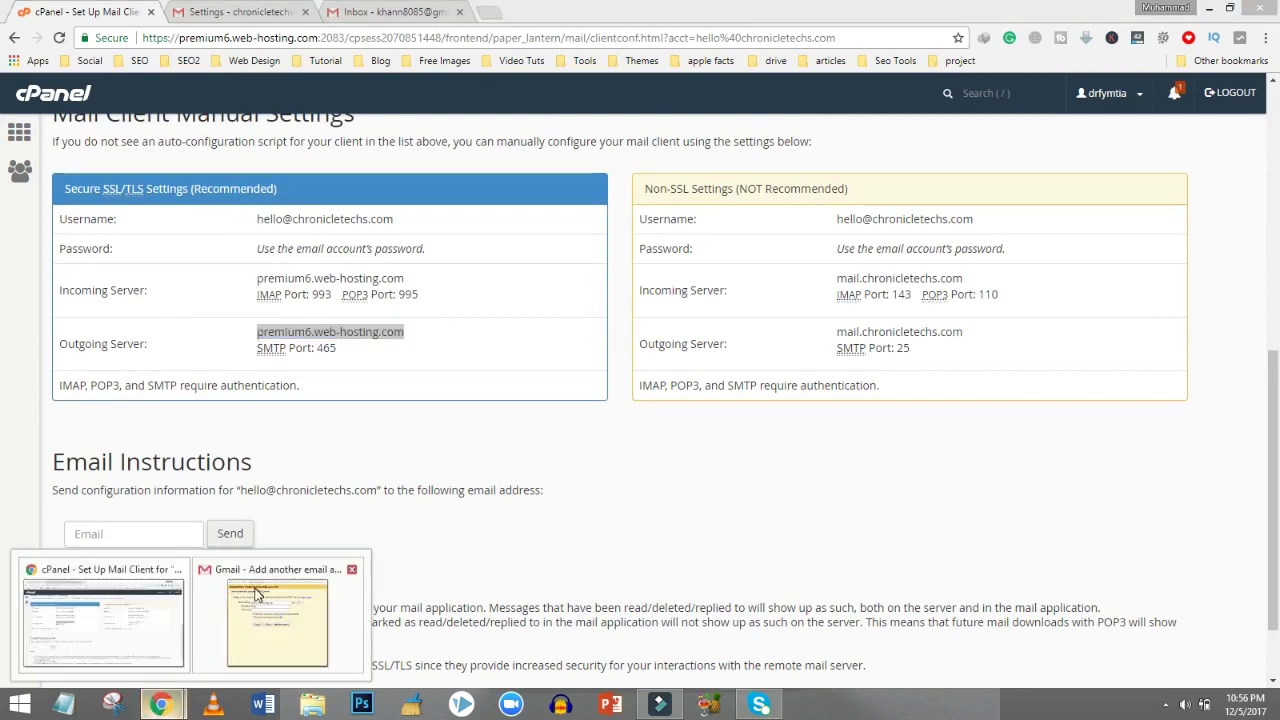
# - In Gmail's add-address window, paste premium6.web-hosting.com as the SMTP server and choose port 465
pyautogui.click(254, 587)
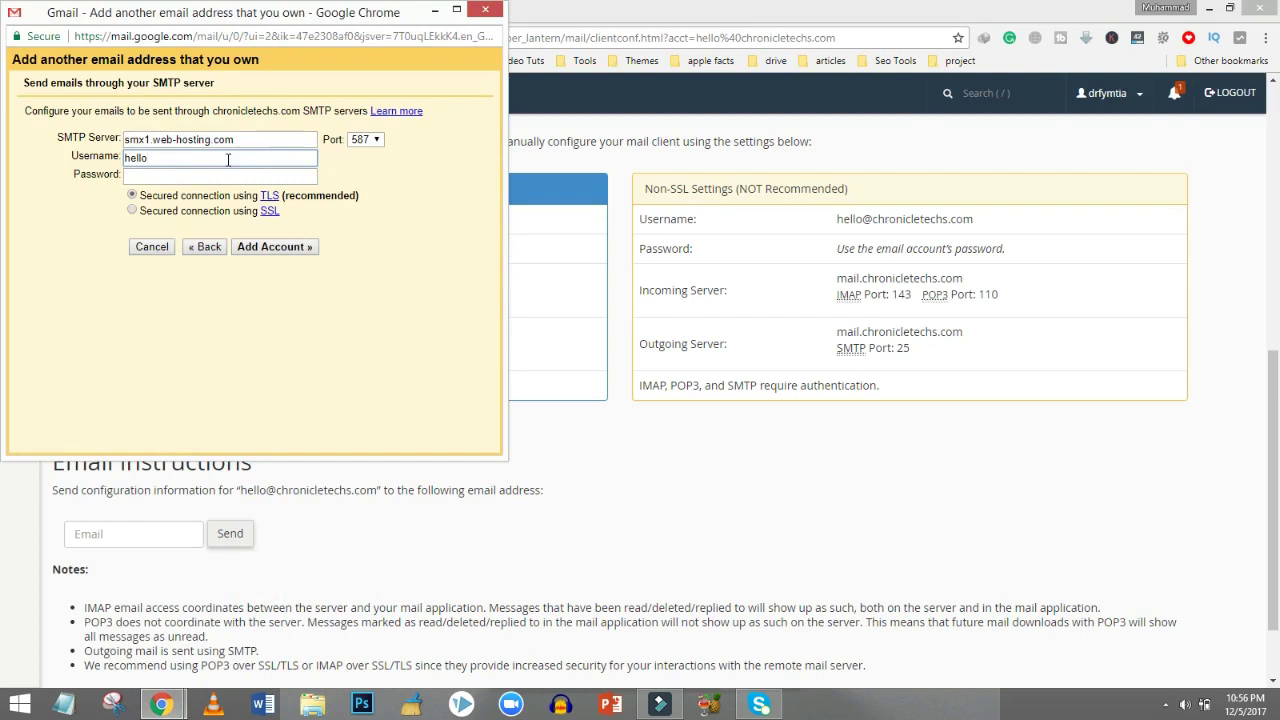
pyautogui.moveTo(241, 140); pyautogui.dragTo(85, 134)
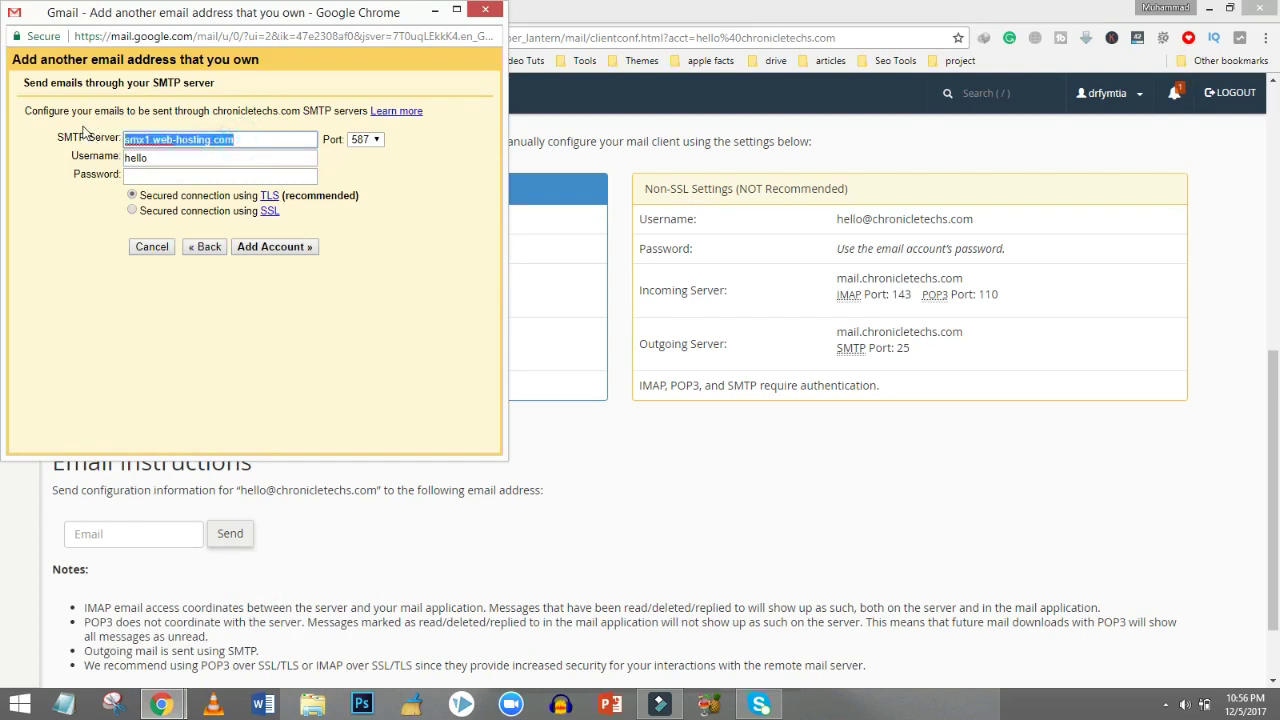
pyautogui.hotkey('ctrl', 'v')
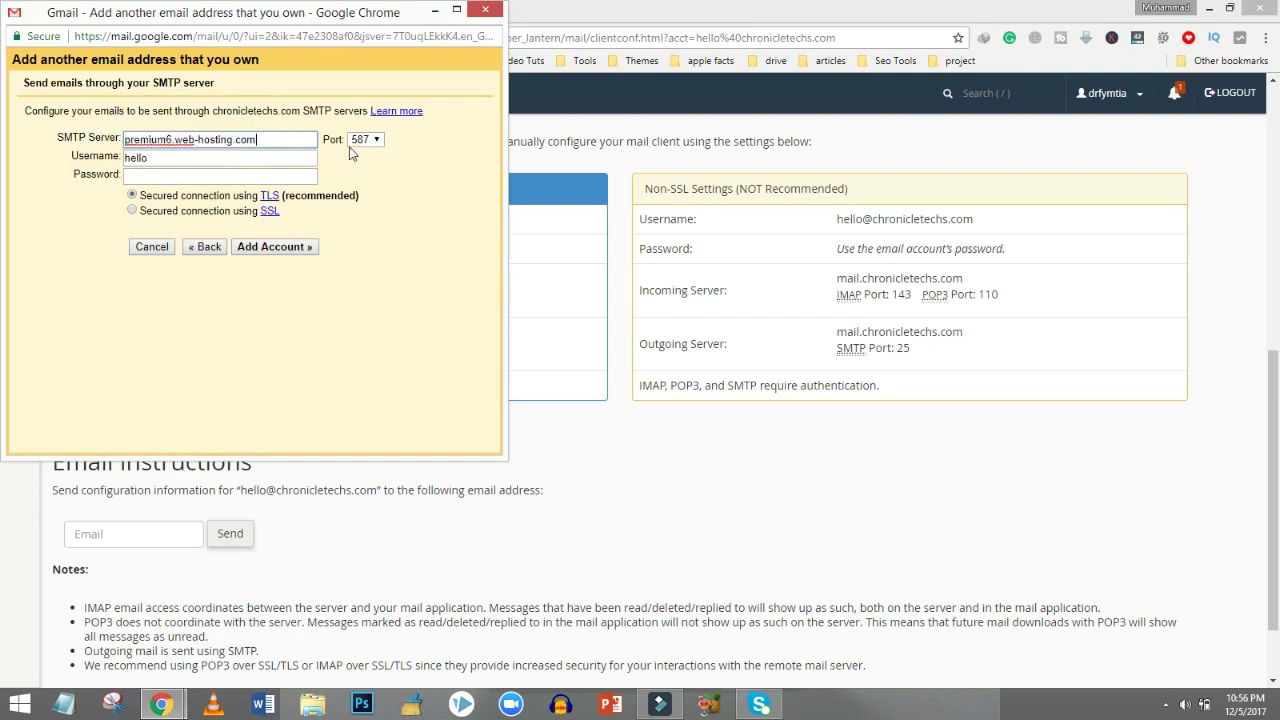
pyautogui.click(366, 140)
pyautogui.click(362, 167)
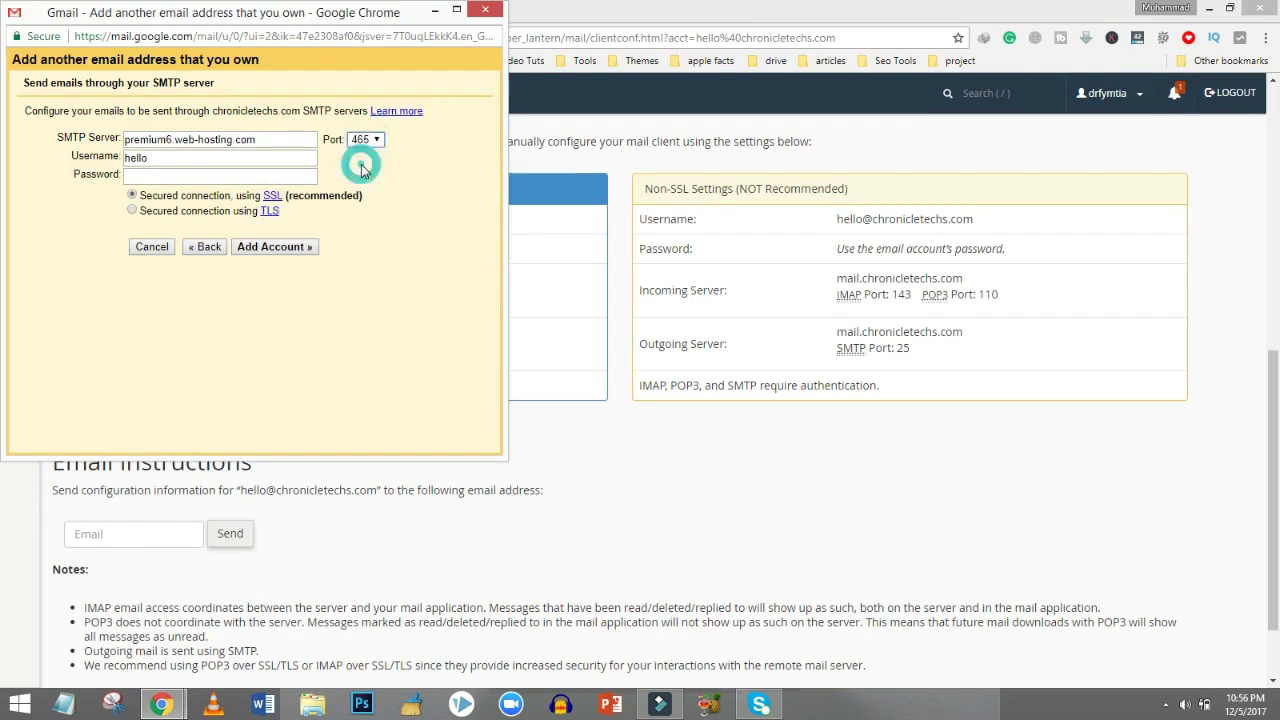
# - Complete the username as the full domain hello address, enter the password, and add the account
pyautogui.click(199, 160)
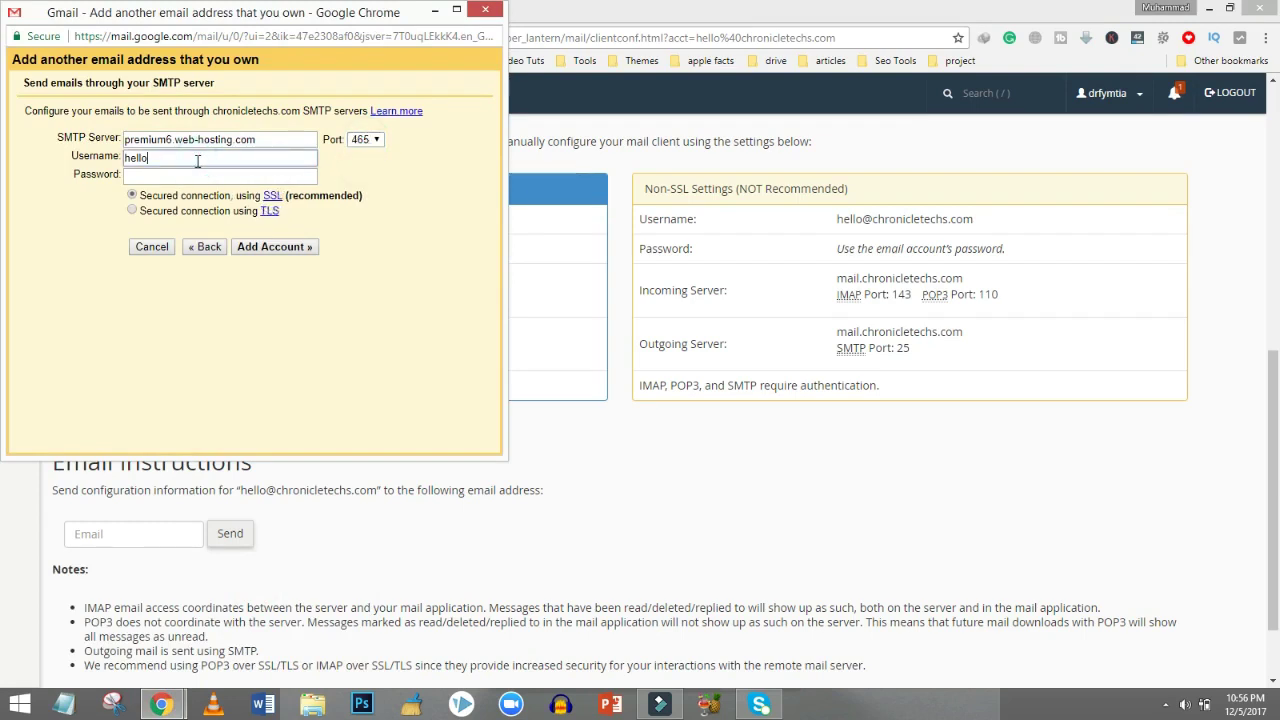
pyautogui.write('@')
pyautogui.write('chronicletechs')
pyautogui.click(205, 179)
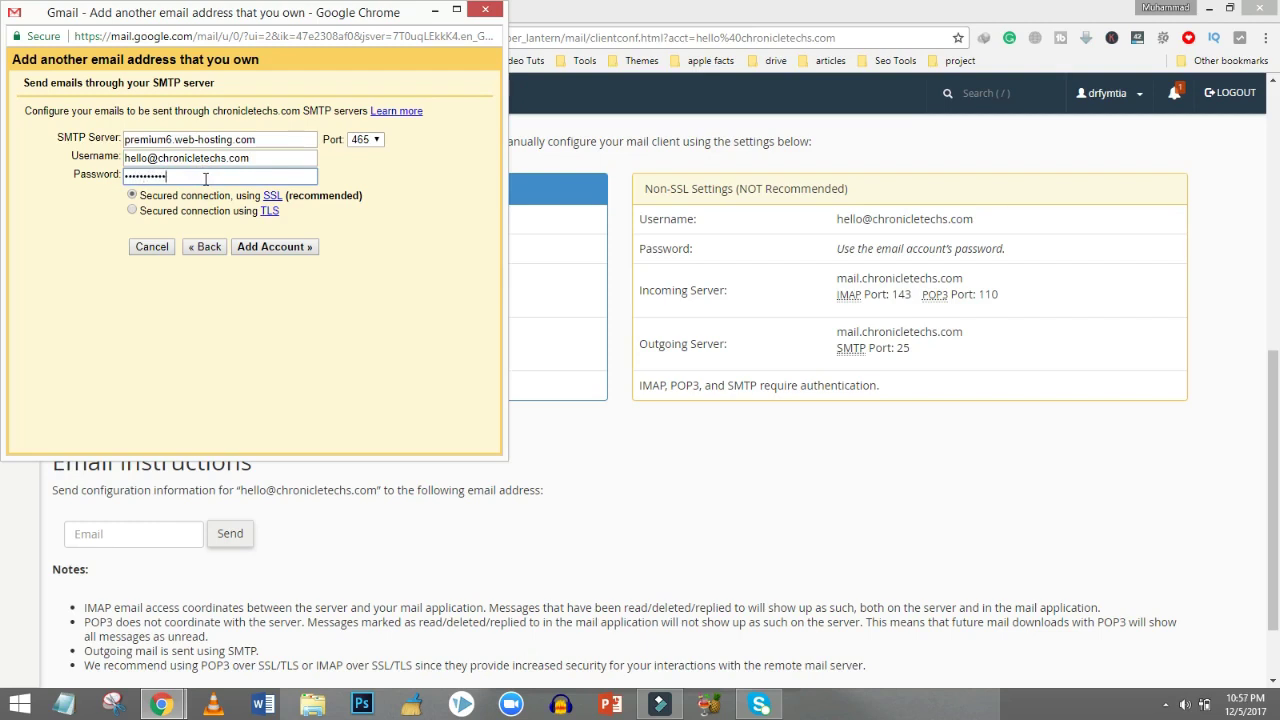
pyautogui.click(266, 250)
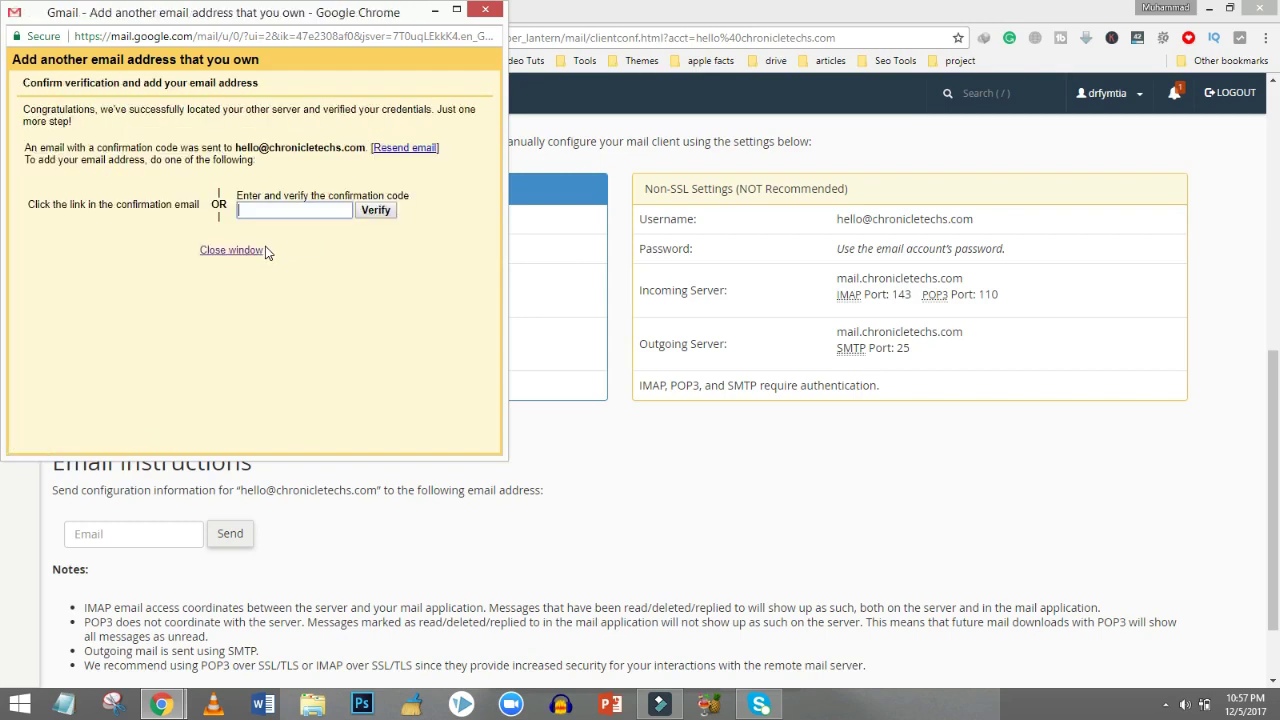
# - Open the Gmail Confirmation email in the inbox and copy its confirmation code
pyautogui.click(435, 10)
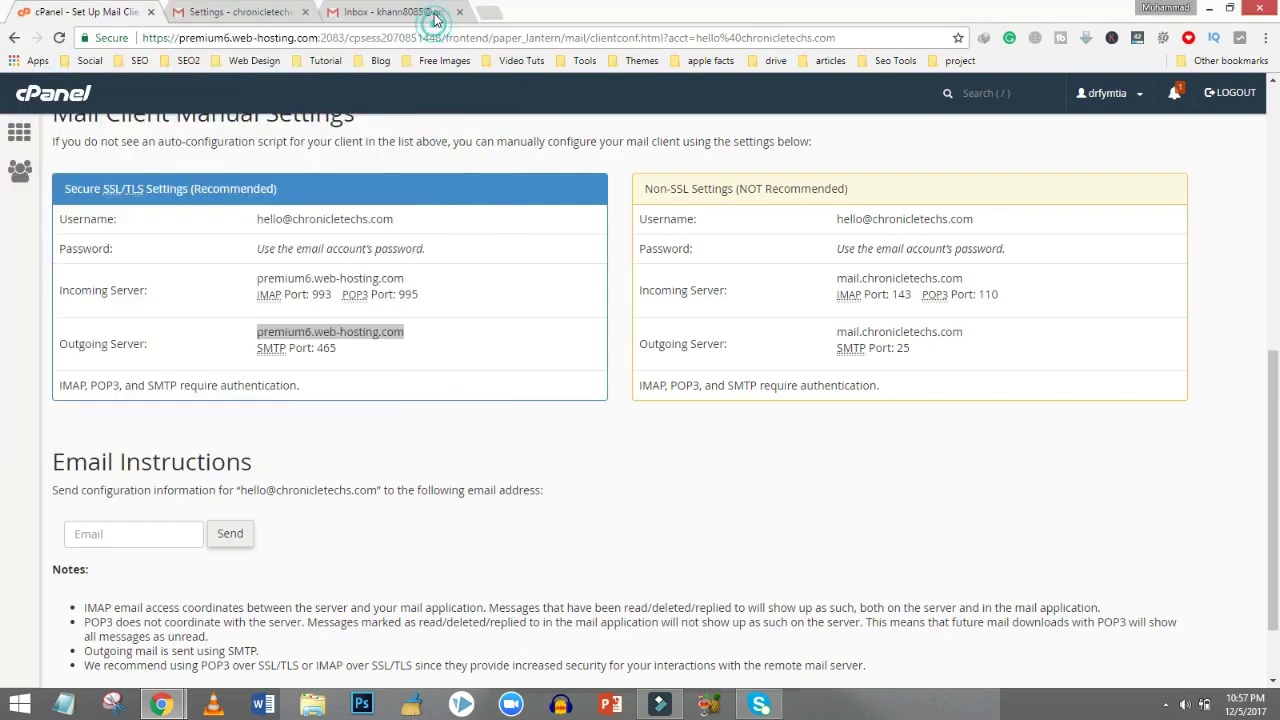
pyautogui.click(250, 14)
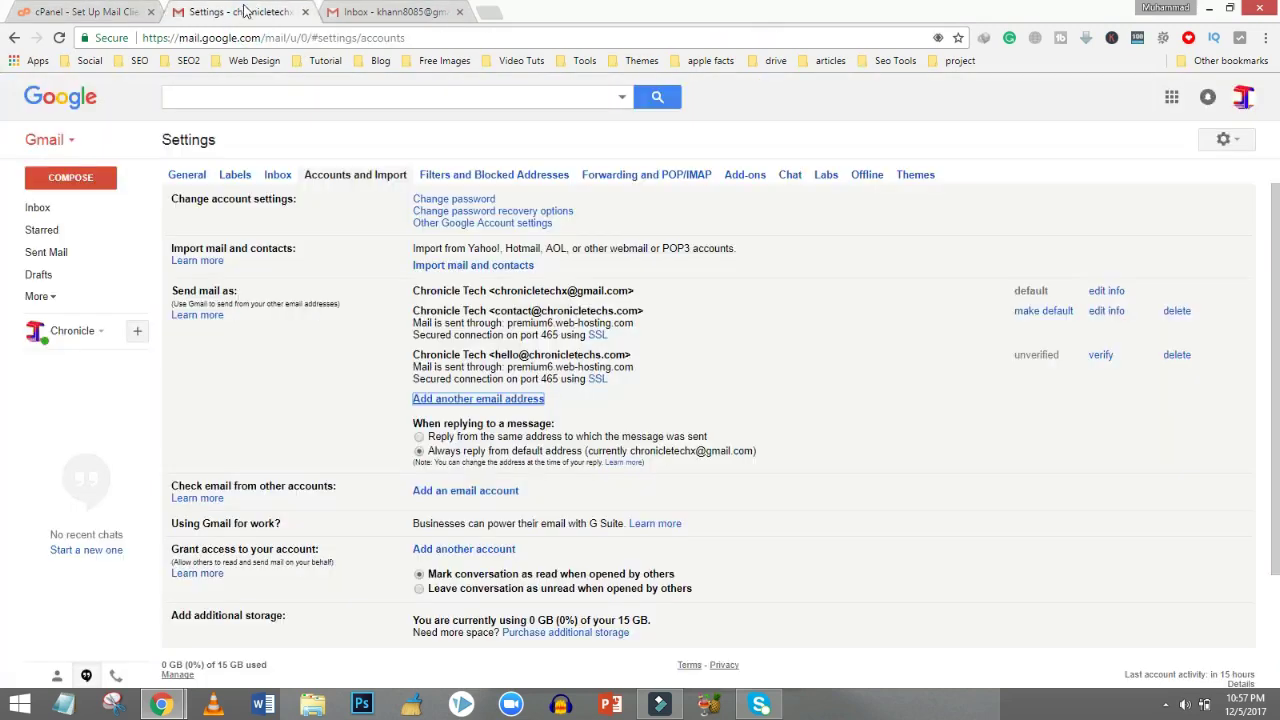
pyautogui.click(42, 209)
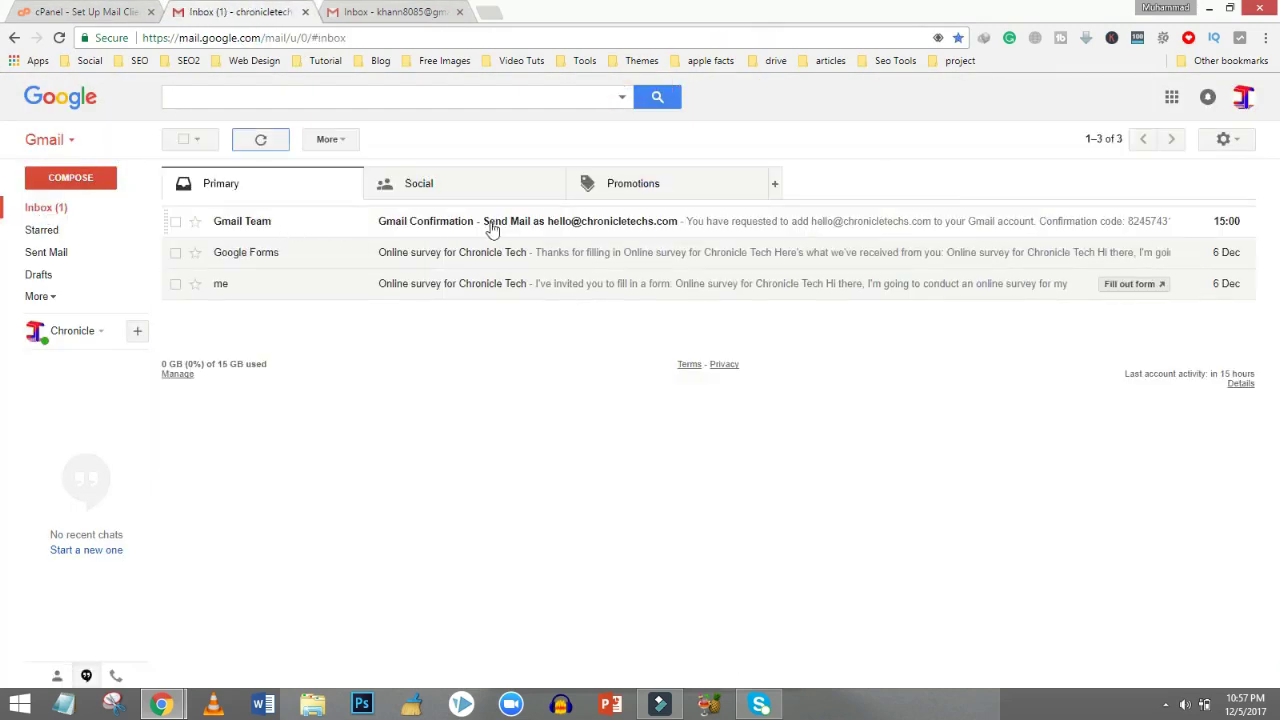
pyautogui.click(498, 224)
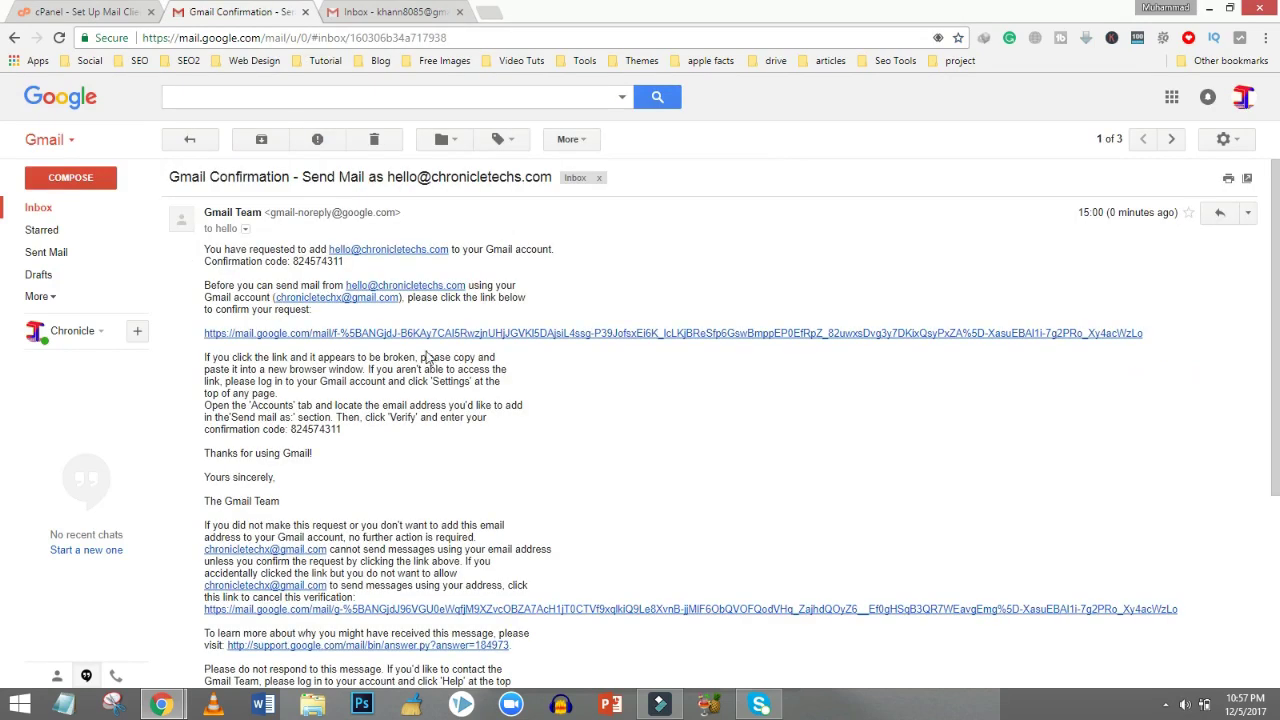
pyautogui.moveTo(374, 436); pyautogui.dragTo(296, 428)
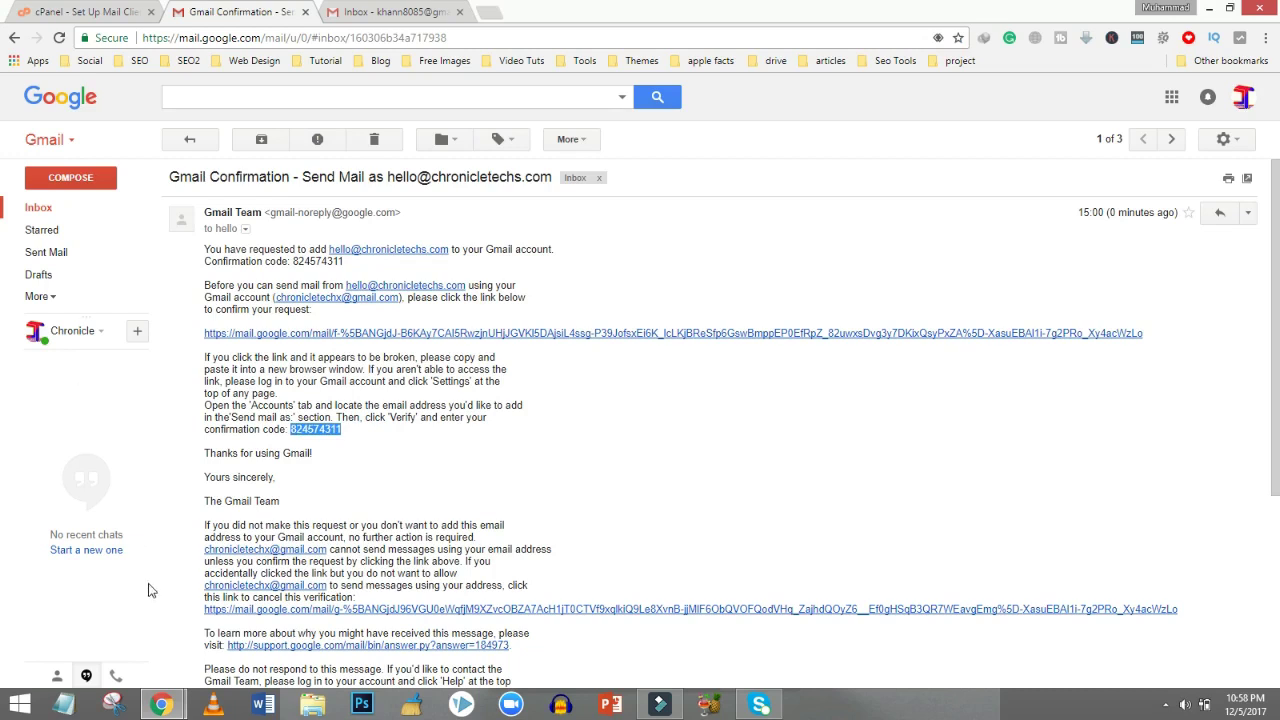
# - Paste the confirmation code into the add-address window and verify it
pyautogui.moveTo(167, 706)
pyautogui.click(285, 620)
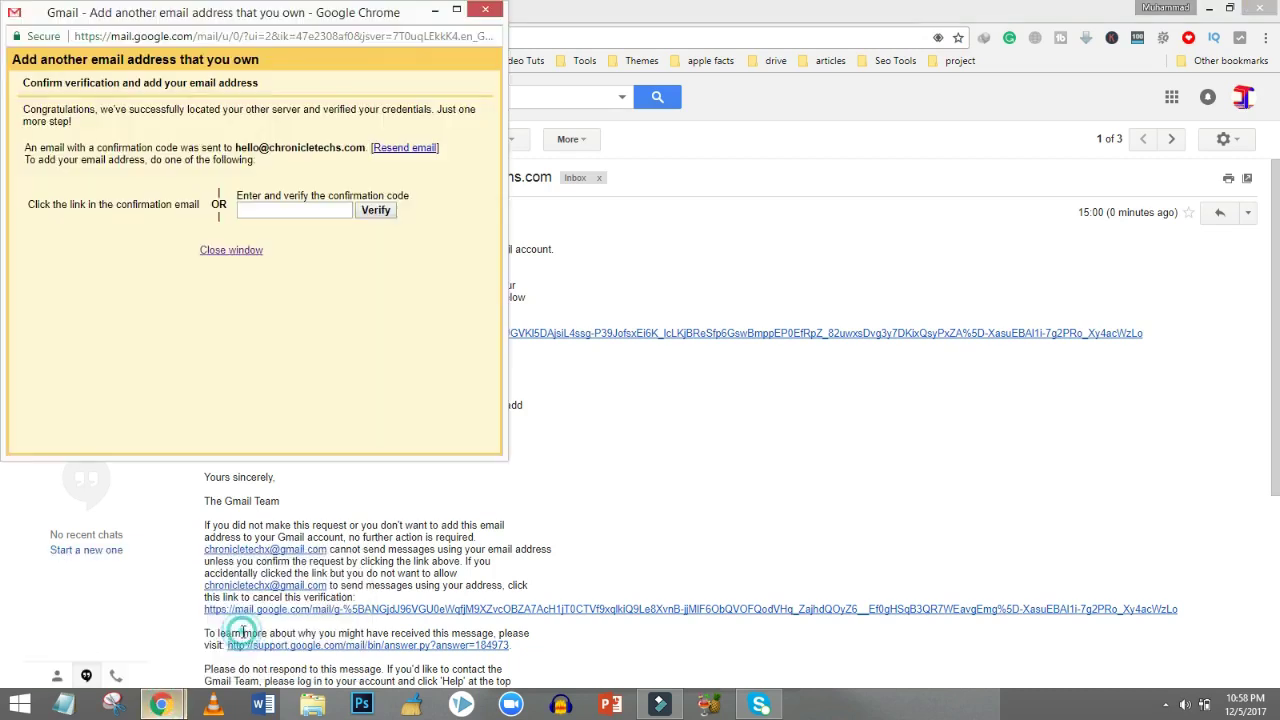
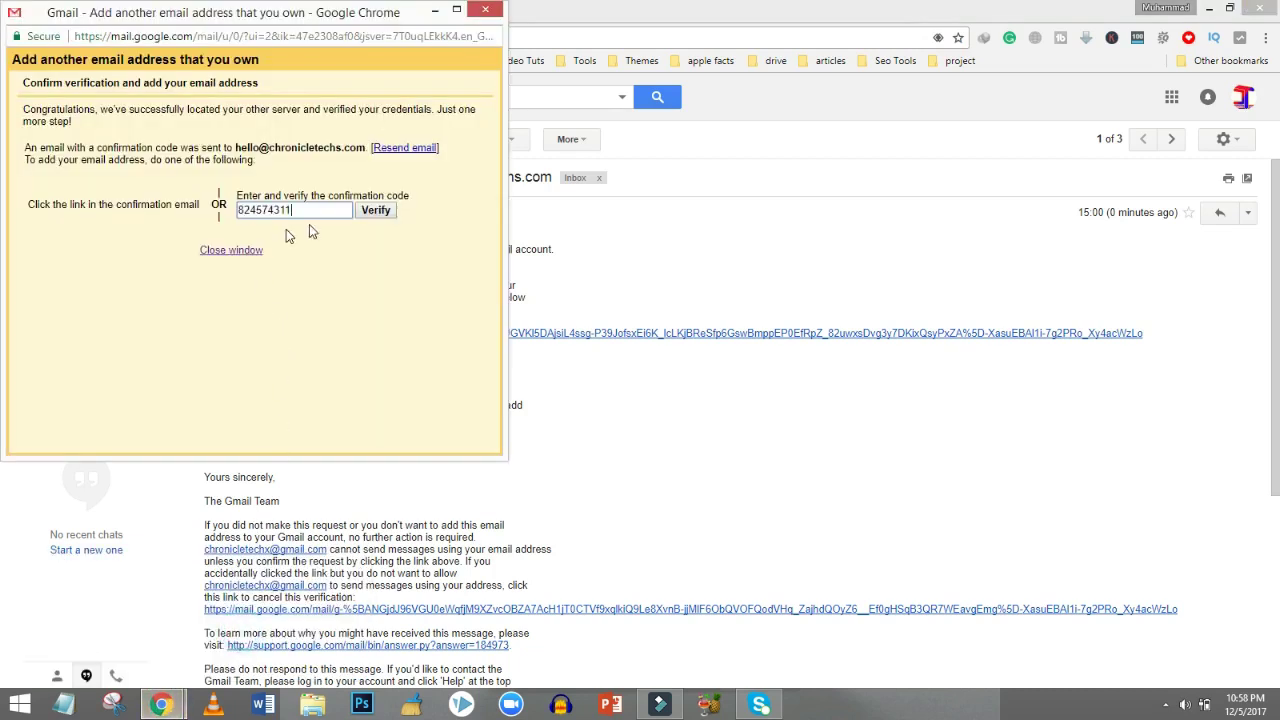
pyautogui.click(376, 210)
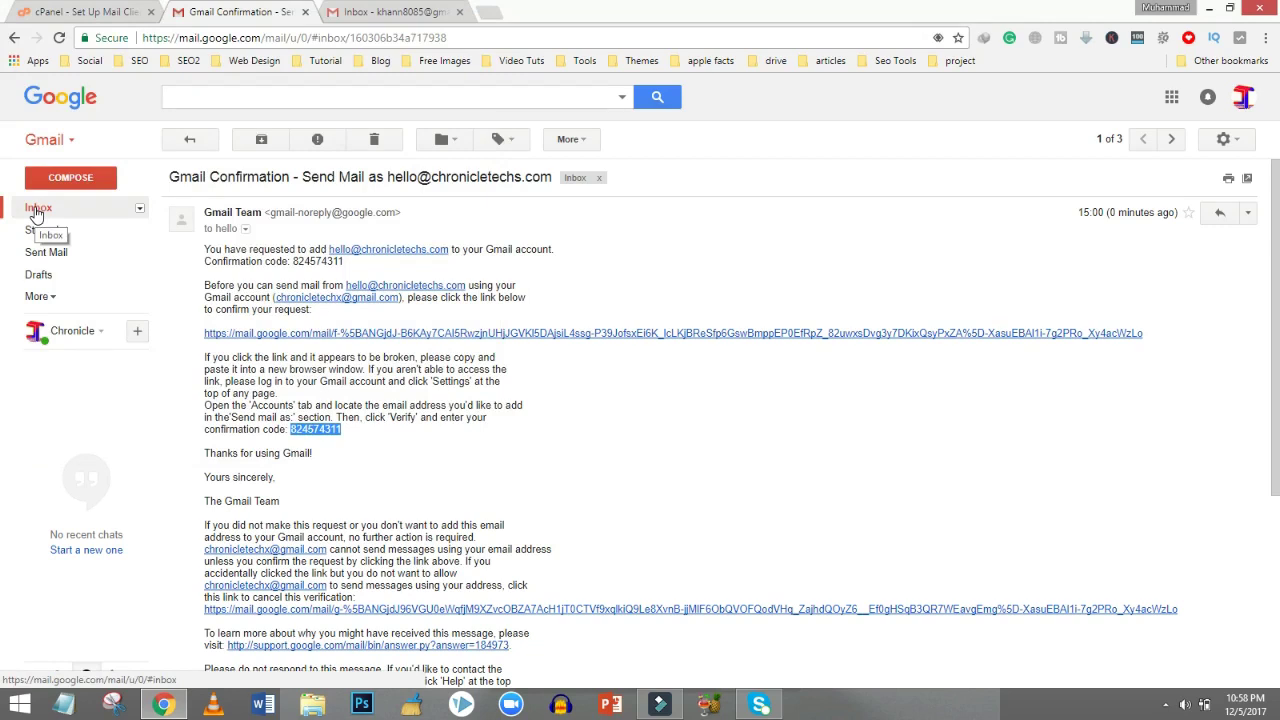
# - Start a new Gmail message sent from the domain hello address
pyautogui.click(37, 212)
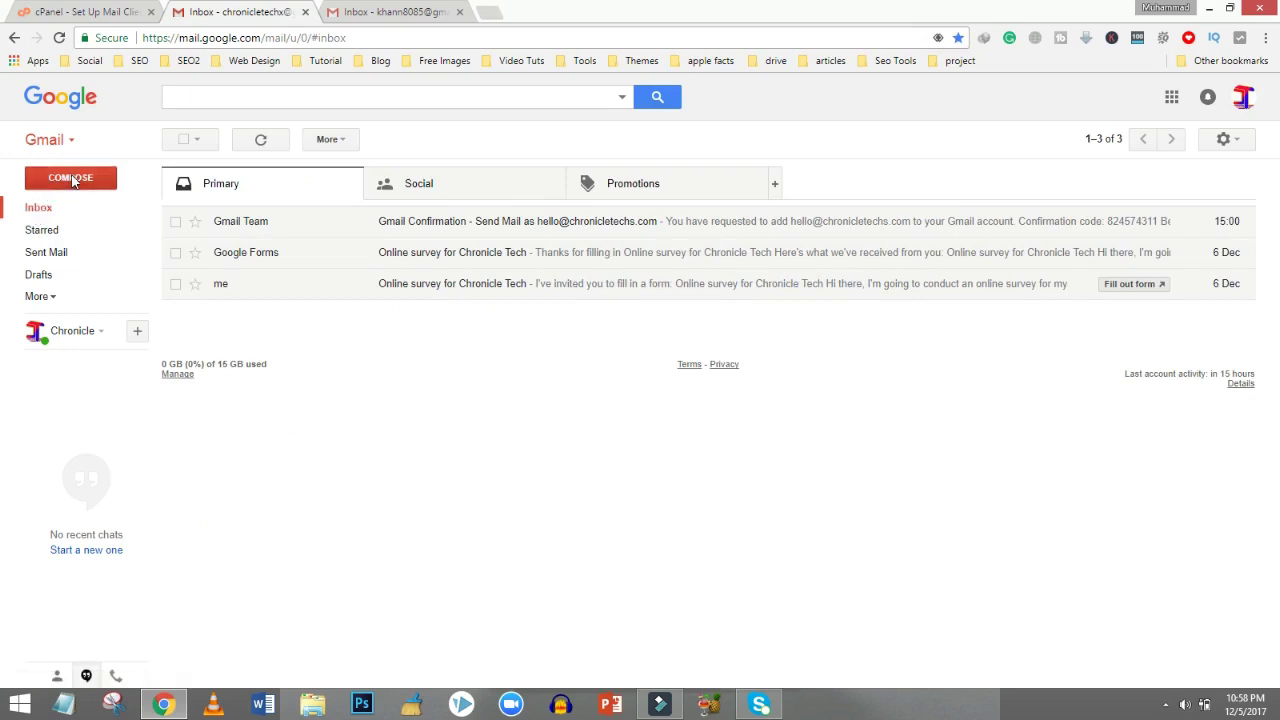
pyautogui.click(70, 178)
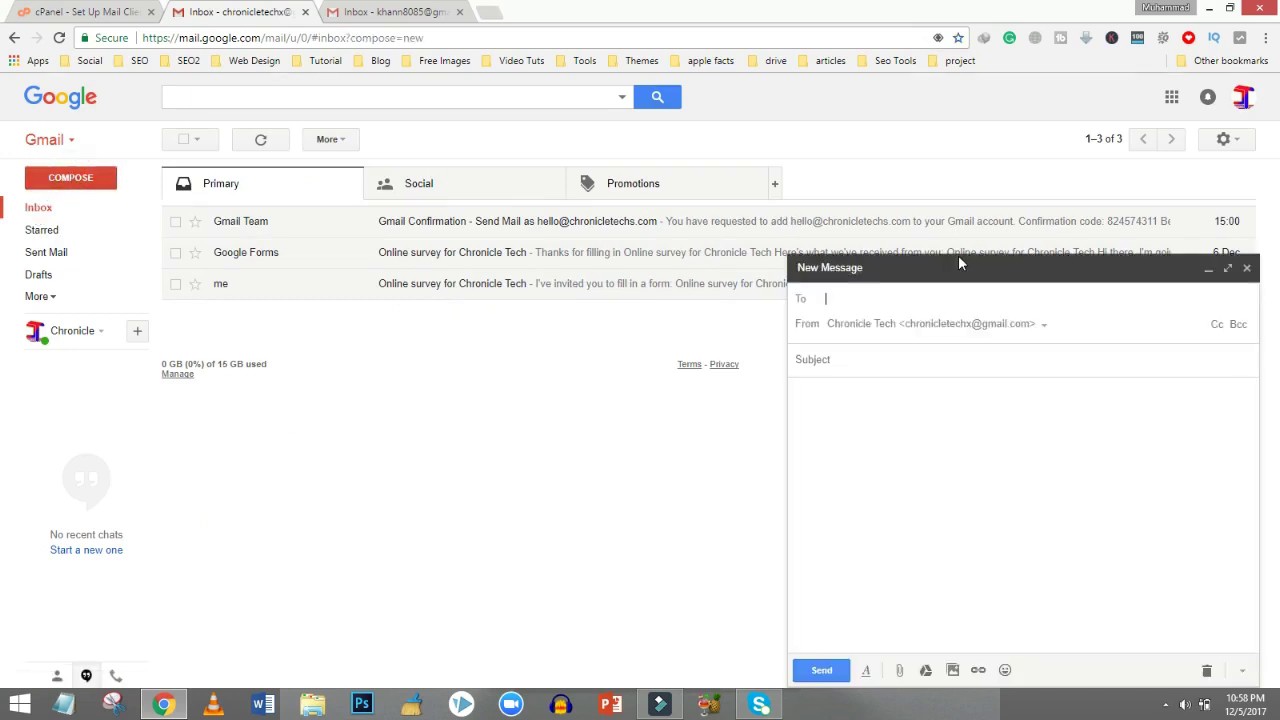
pyautogui.click(887, 326)
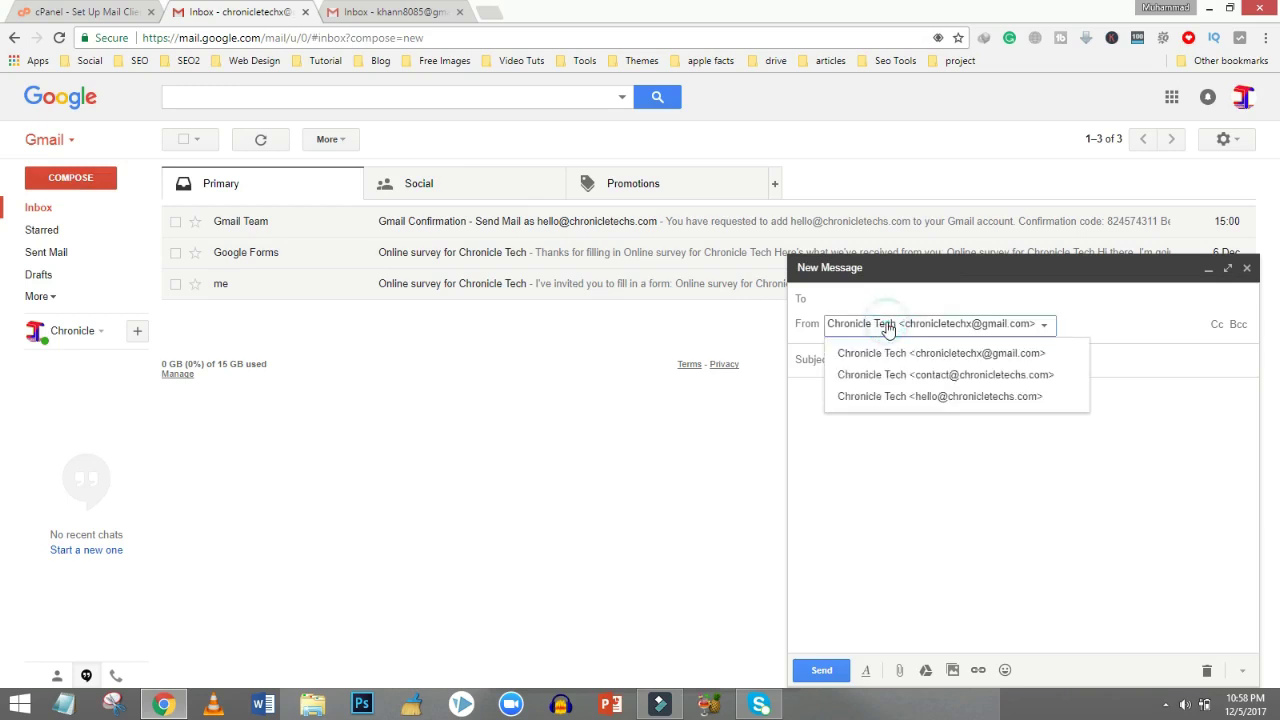
pyautogui.click(926, 398)
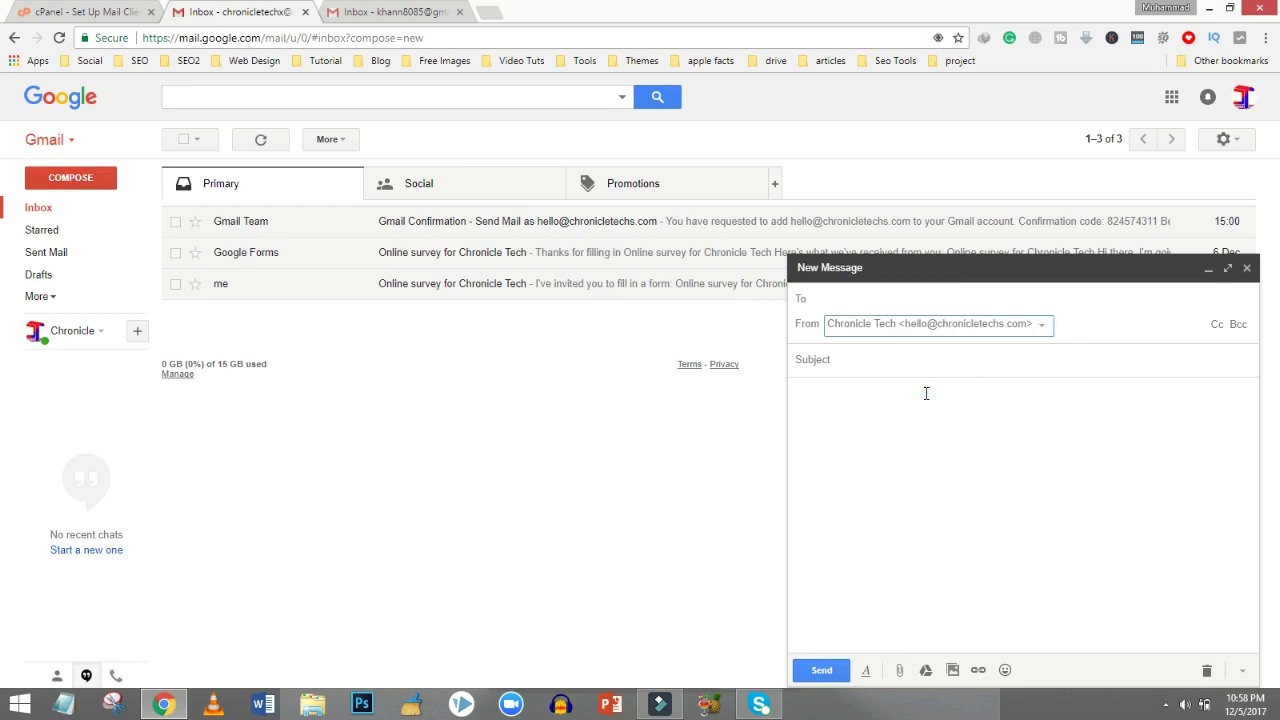
# - Address it to the second Gmail account with subject 'Test' and body 'Testing email', and send
pyautogui.click(873, 297)
pyautogui.write('khann')
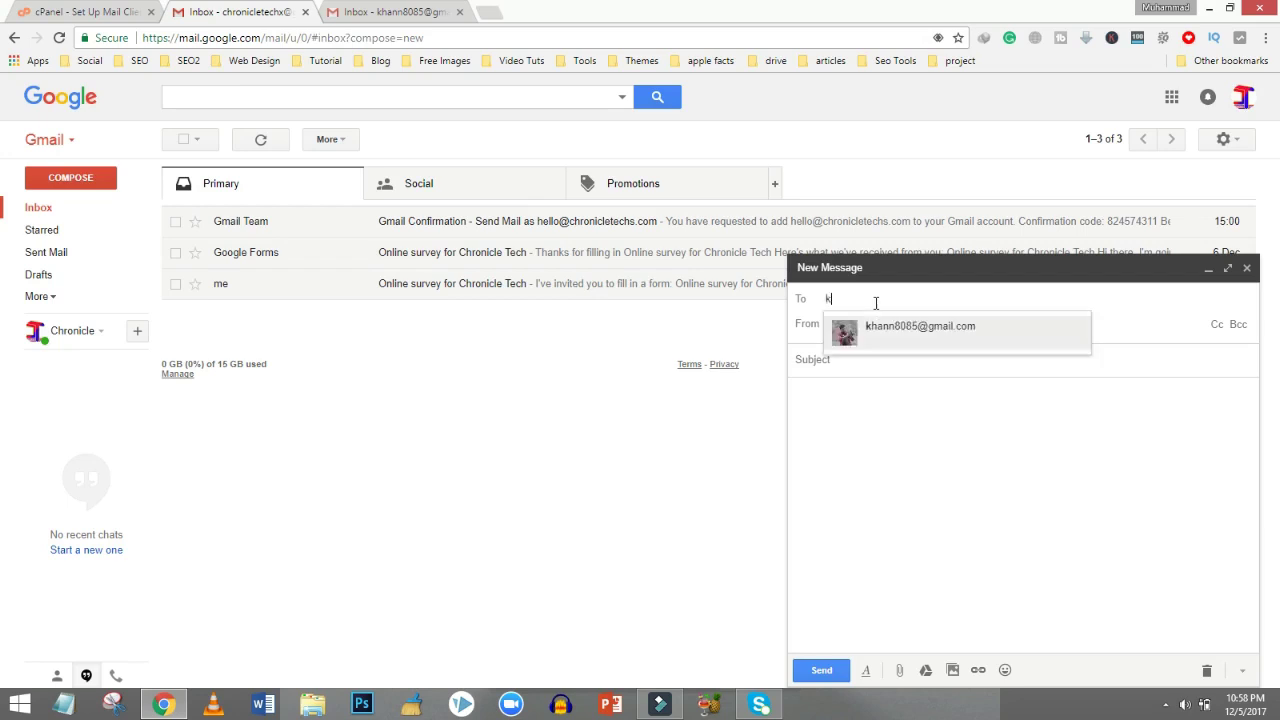
pyautogui.click(877, 326)
pyautogui.click(836, 362)
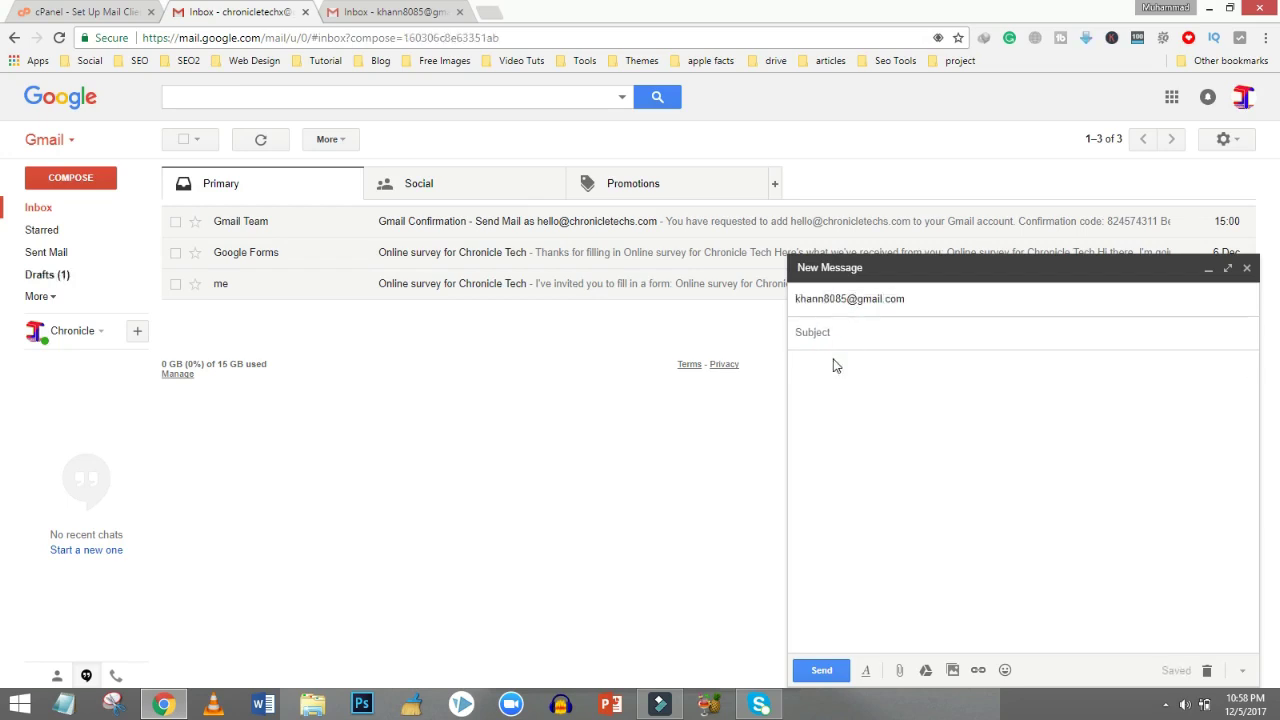
pyautogui.write('Te')
pyautogui.click(836, 362)
pyautogui.write('Testing email')
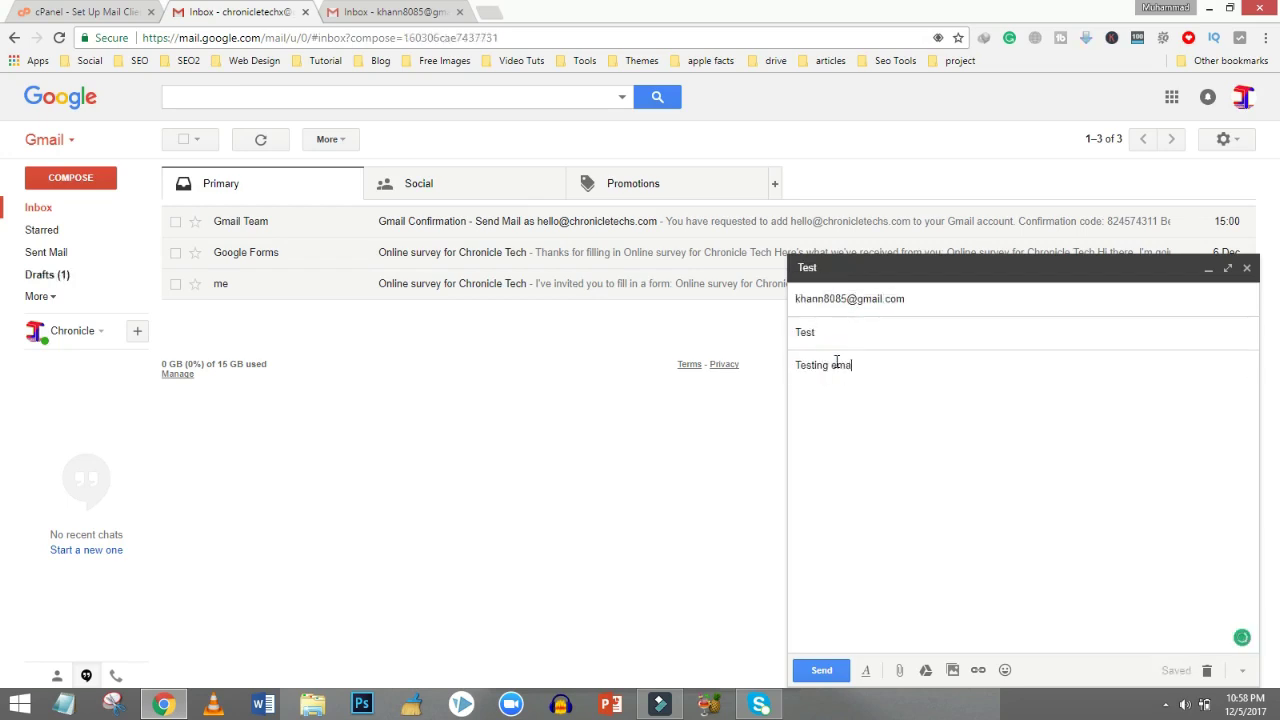
pyautogui.click(824, 670)
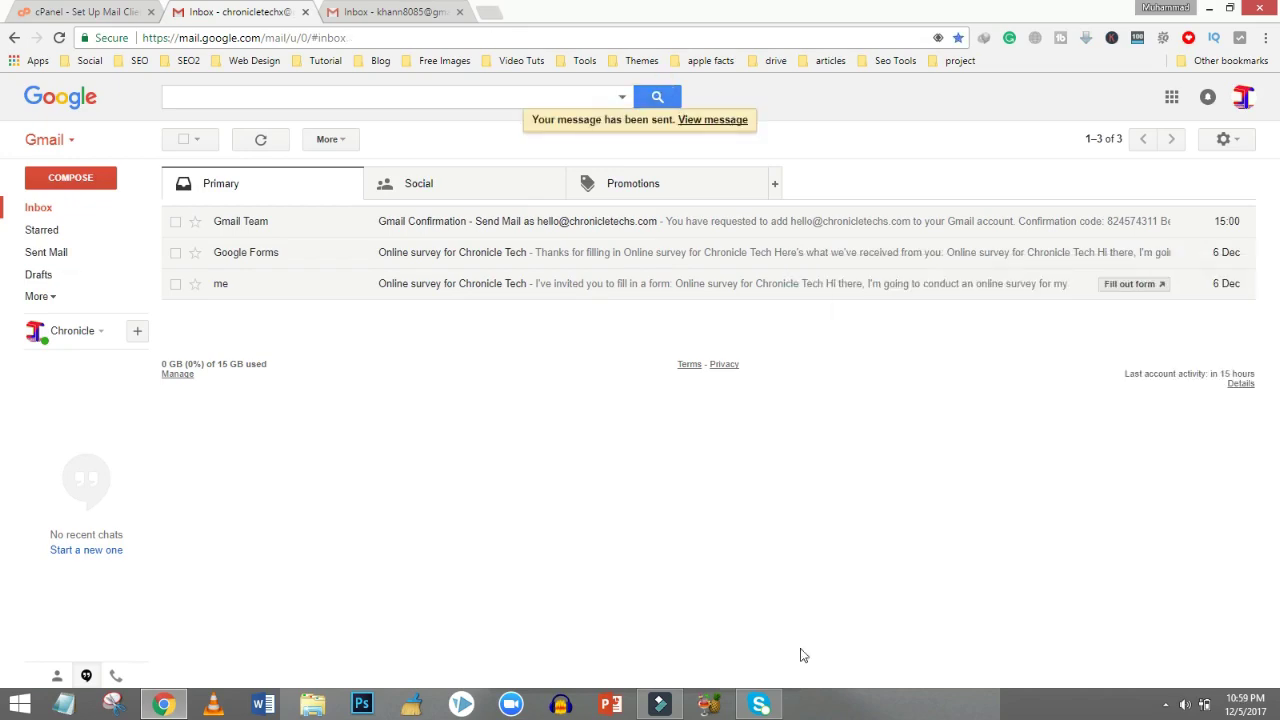
# - In the second account, read the Test email and send 'test' / 'test email' to the domain hello address
pyautogui.click(390, 10)
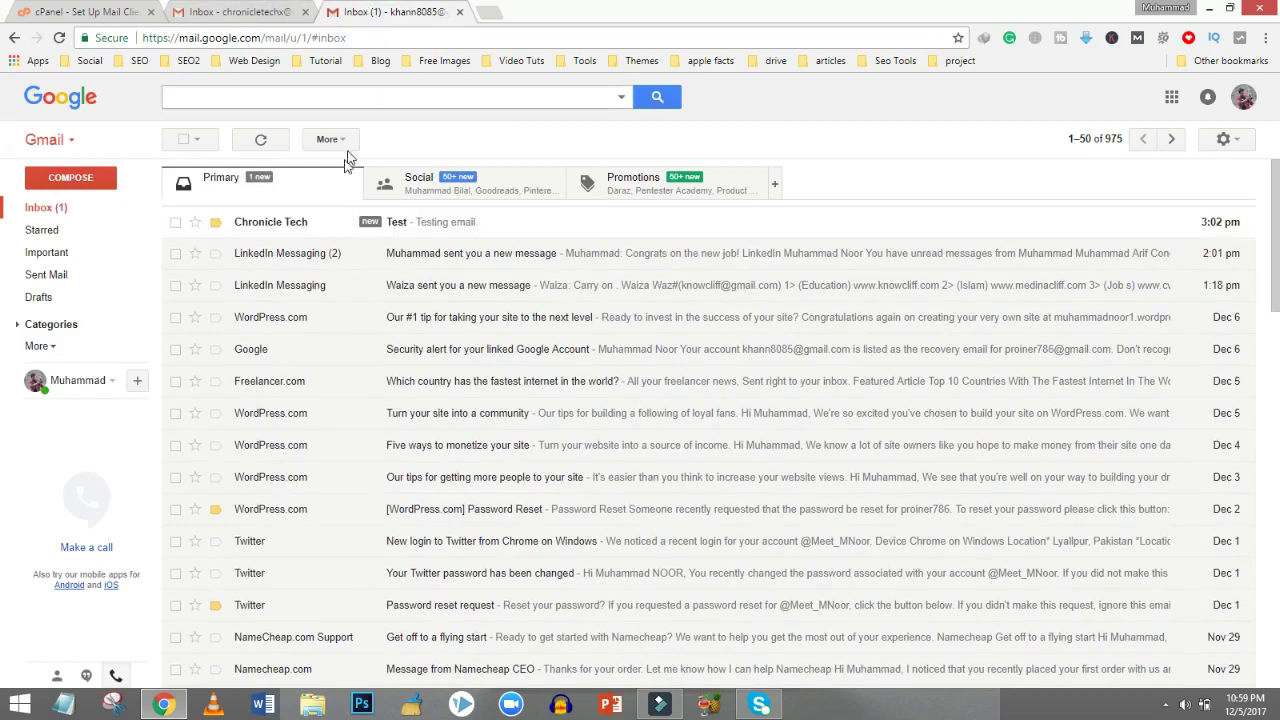
pyautogui.click(510, 229)
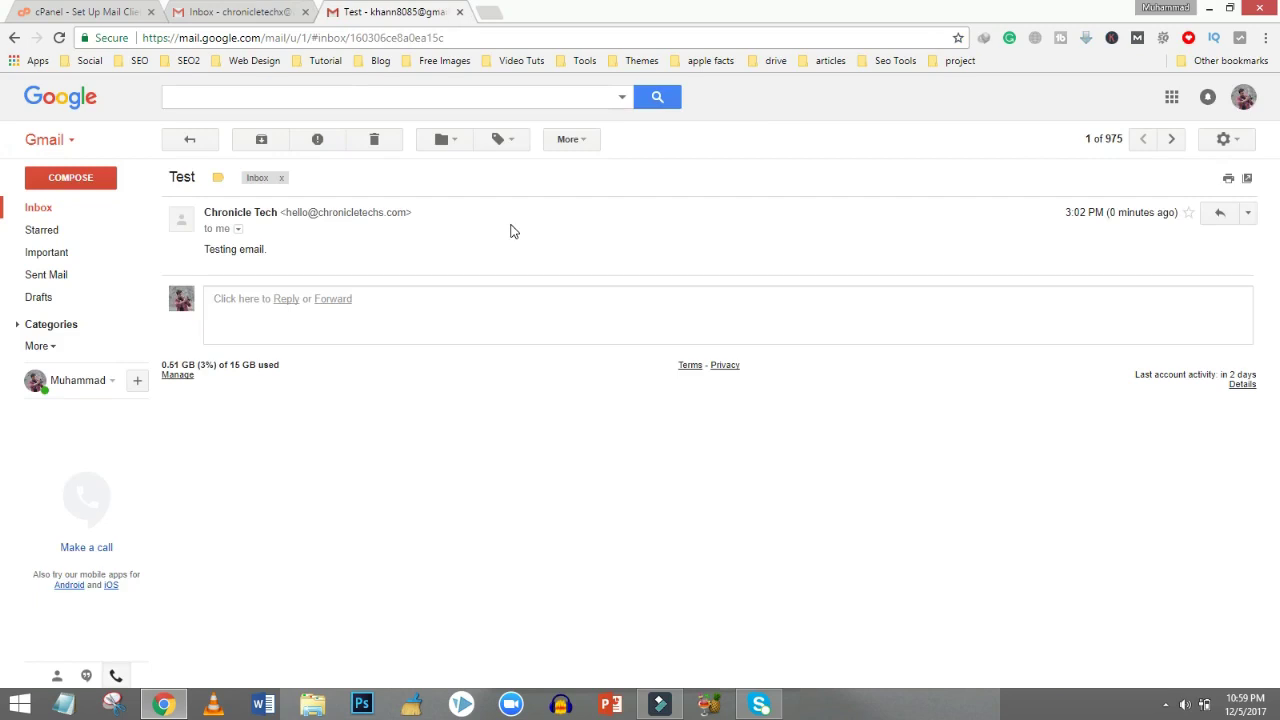
pyautogui.click(71, 180)
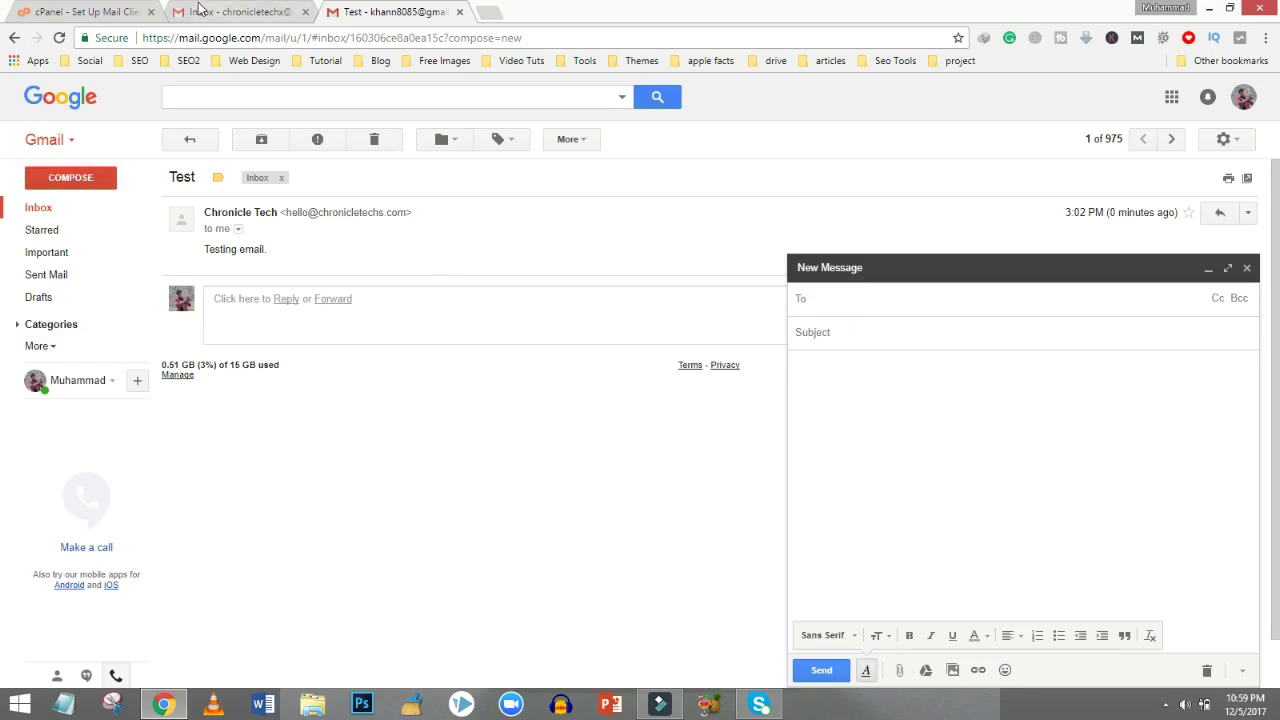
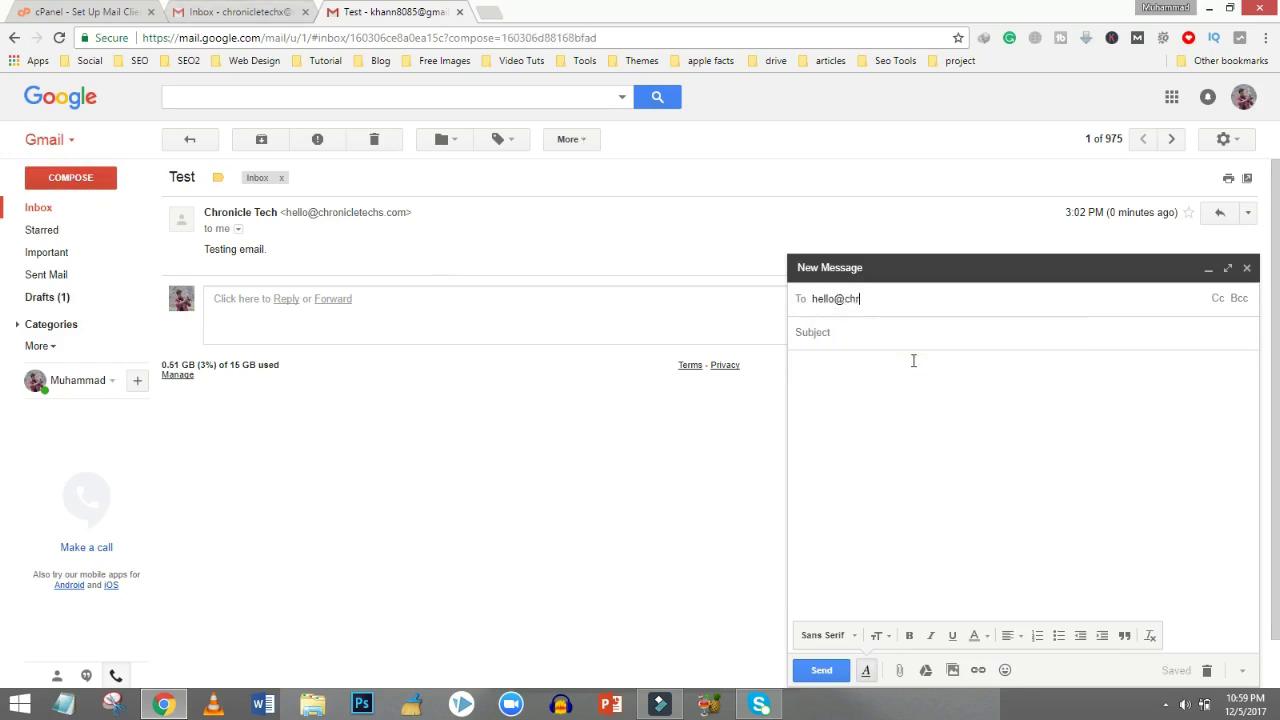
pyautogui.click(886, 335)
pyautogui.write('test')
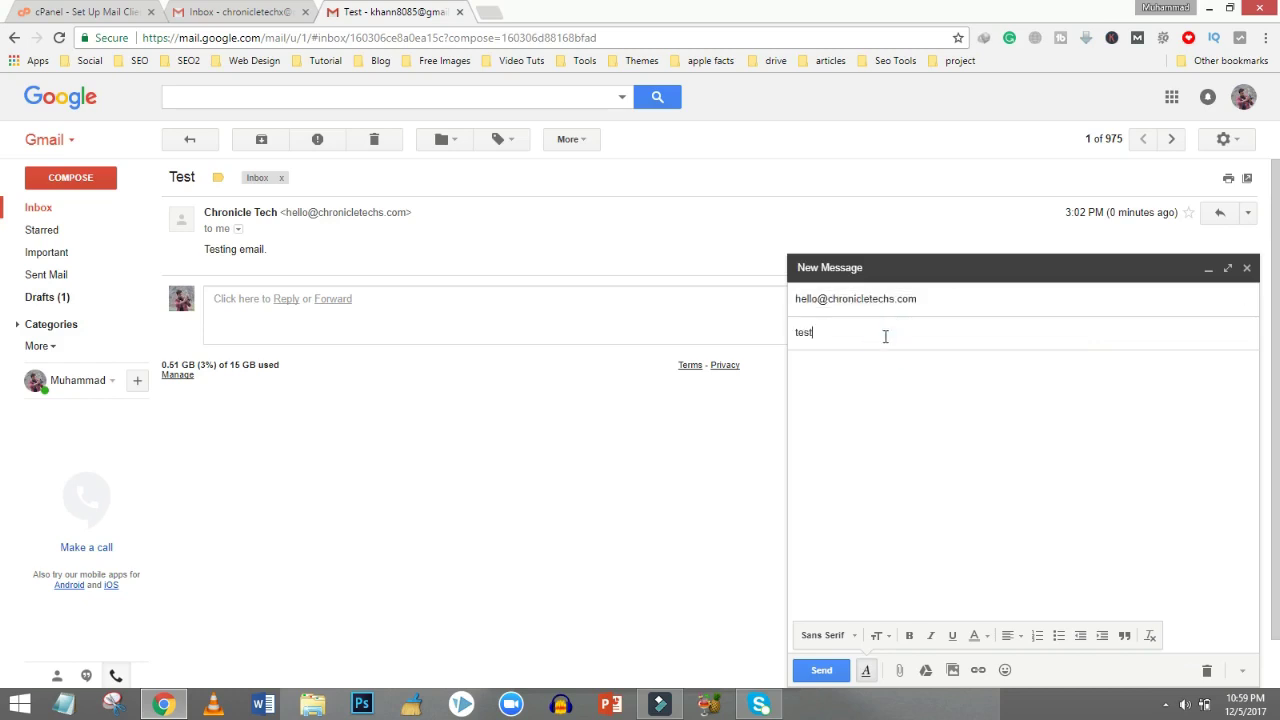
pyautogui.click(871, 380)
pyautogui.write('test email')
pyautogui.click(826, 671)
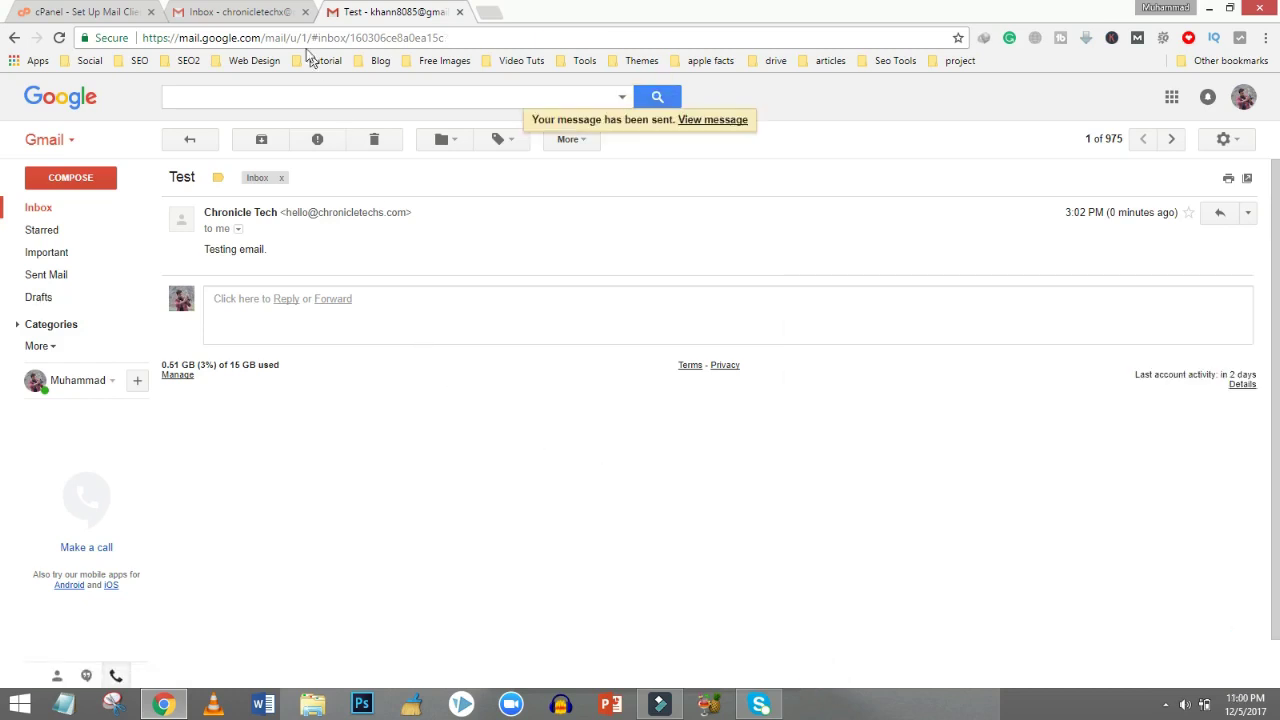
# - Open the newly arrived 'test' email in the main account's inbox, then return to the list
pyautogui.click(255, 10)
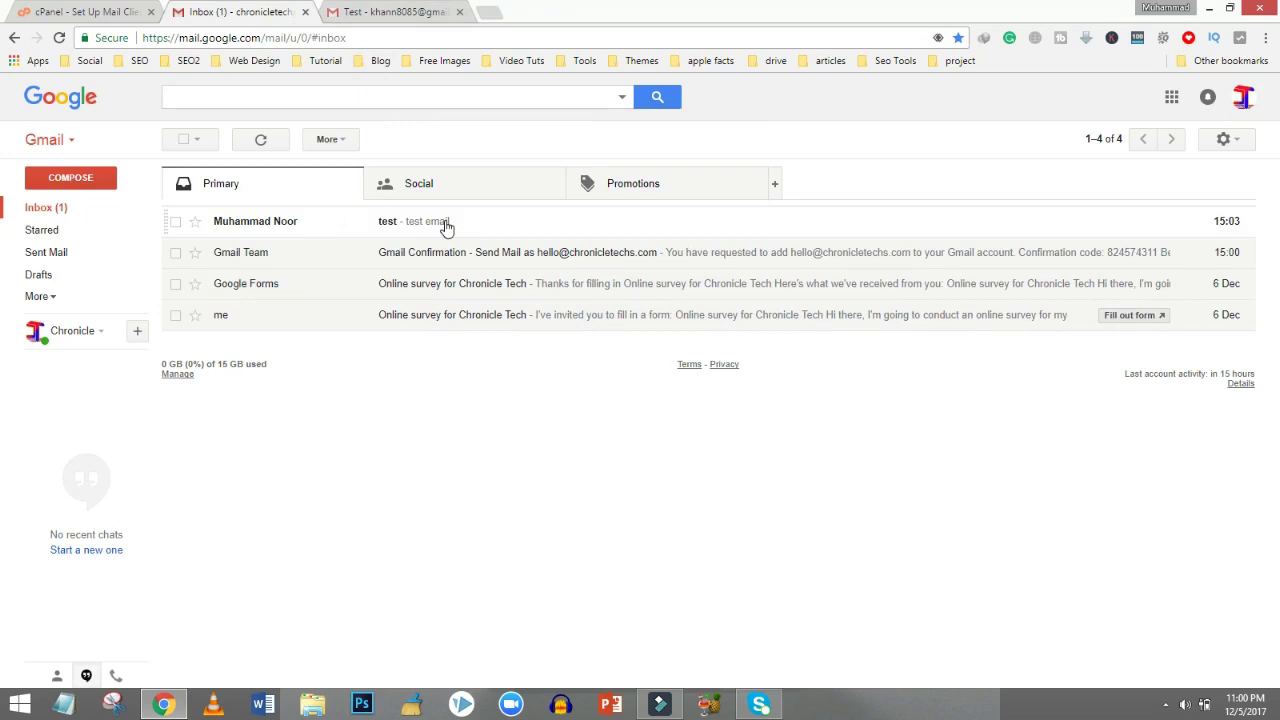
pyautogui.click(446, 226)
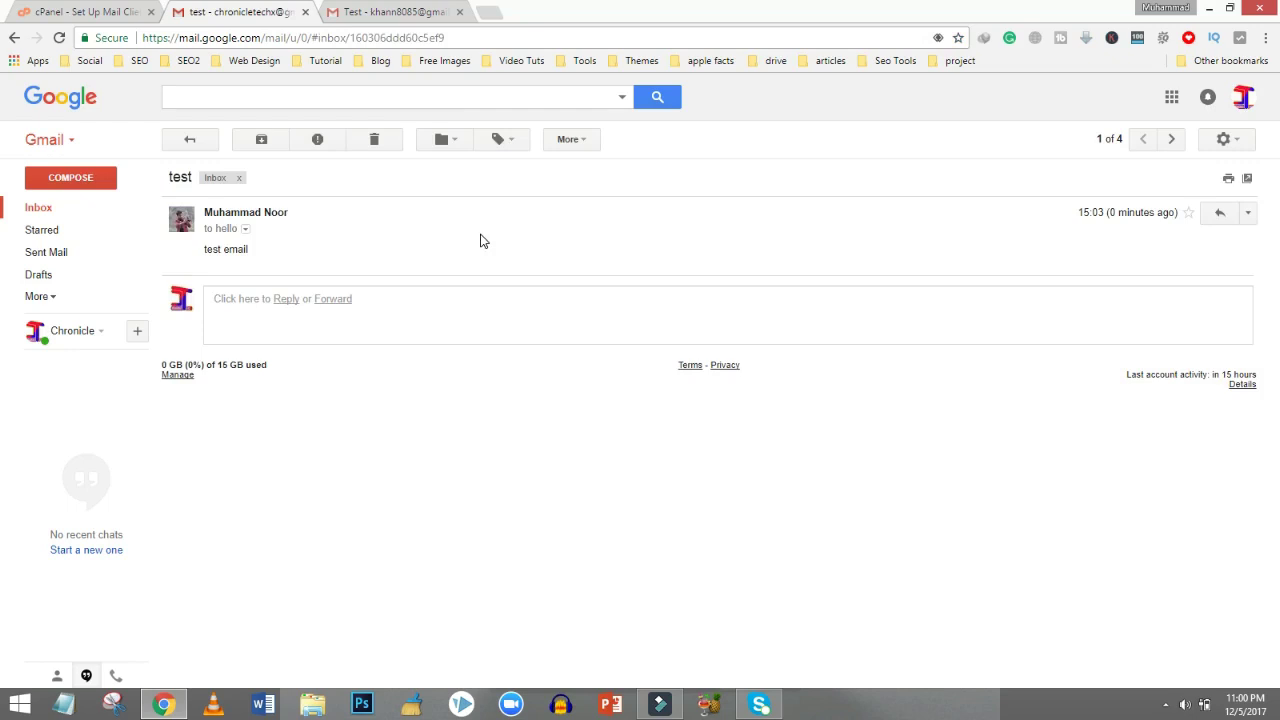
pyautogui.click(55, 214)
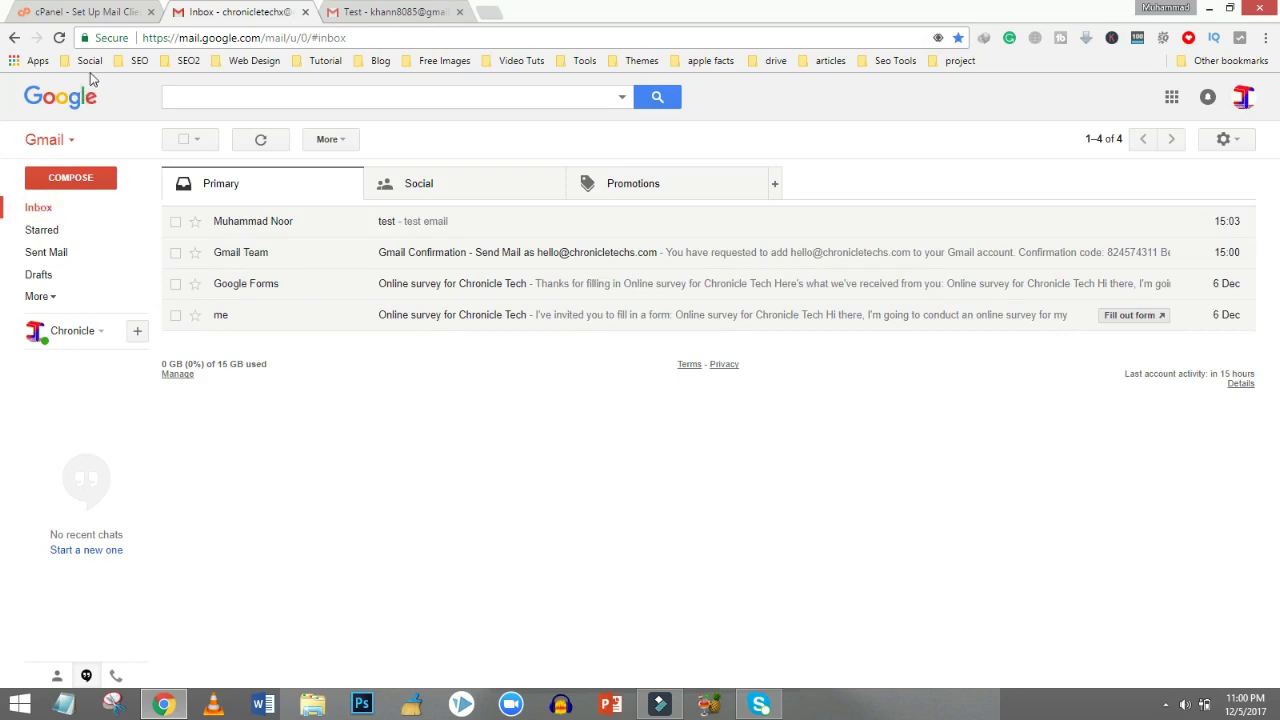
pyautogui.click(122, 14)
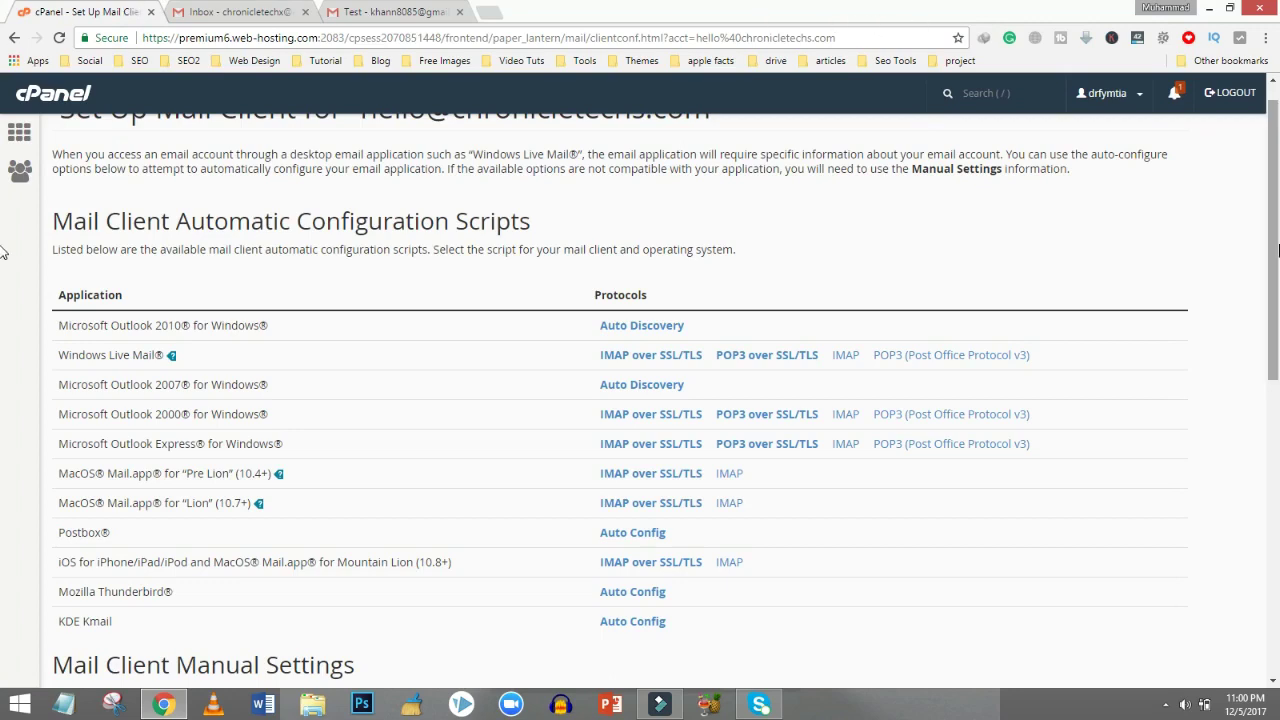
# - Scroll the Set Up Mail Client page back up to the automatic configuration scripts
pyautogui.moveTo(1272, 243); pyautogui.dragTo(1277, 163)
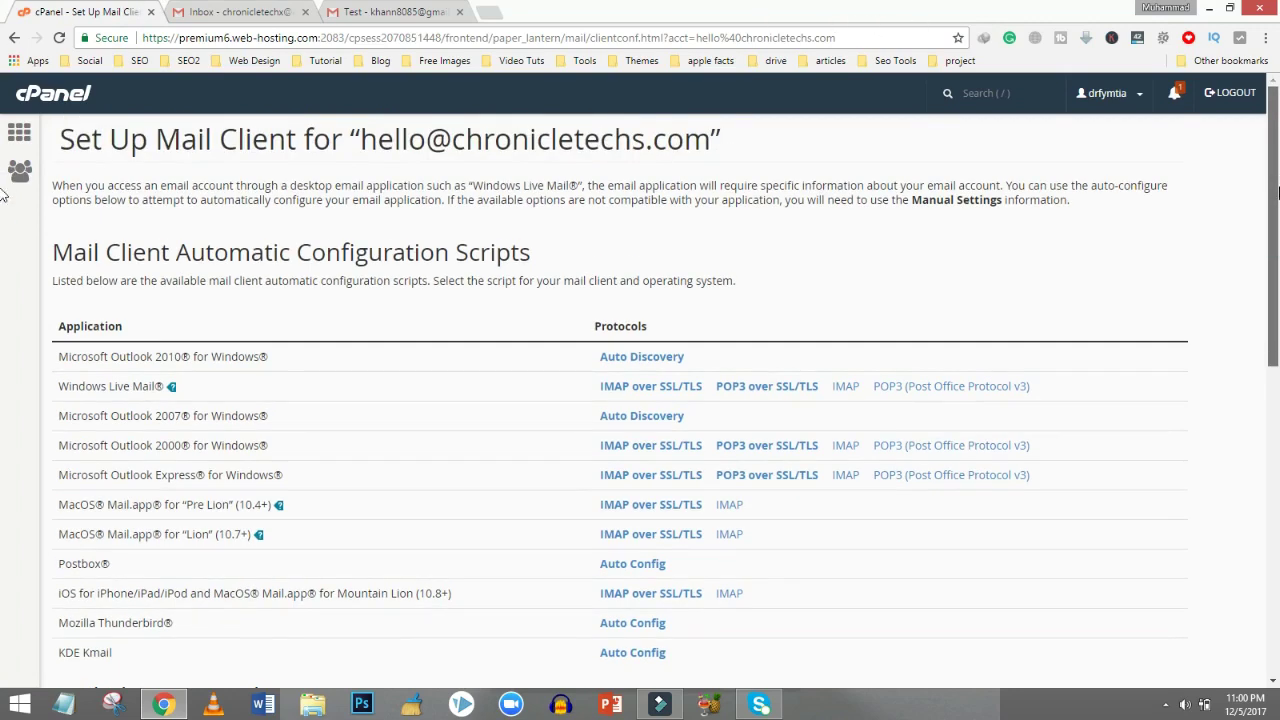
pyautogui.scroll(-1, 1278, 155)
pyautogui.scroll(1, 4, 146)
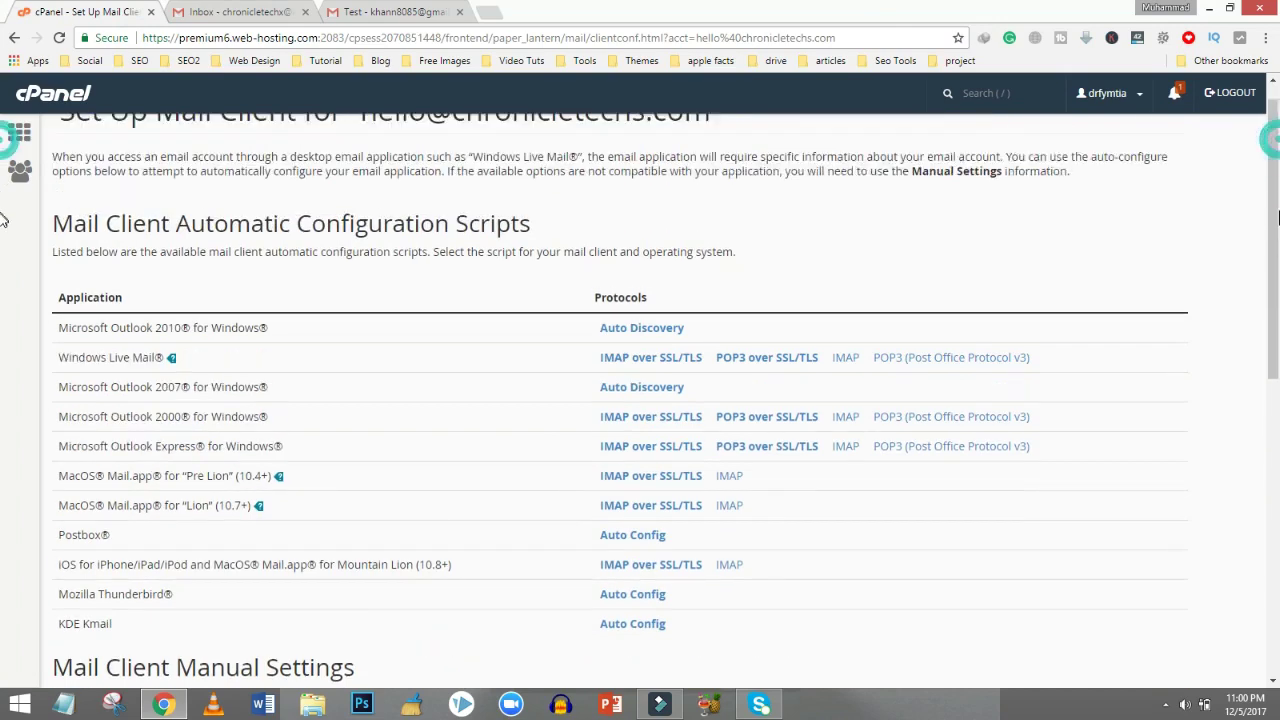